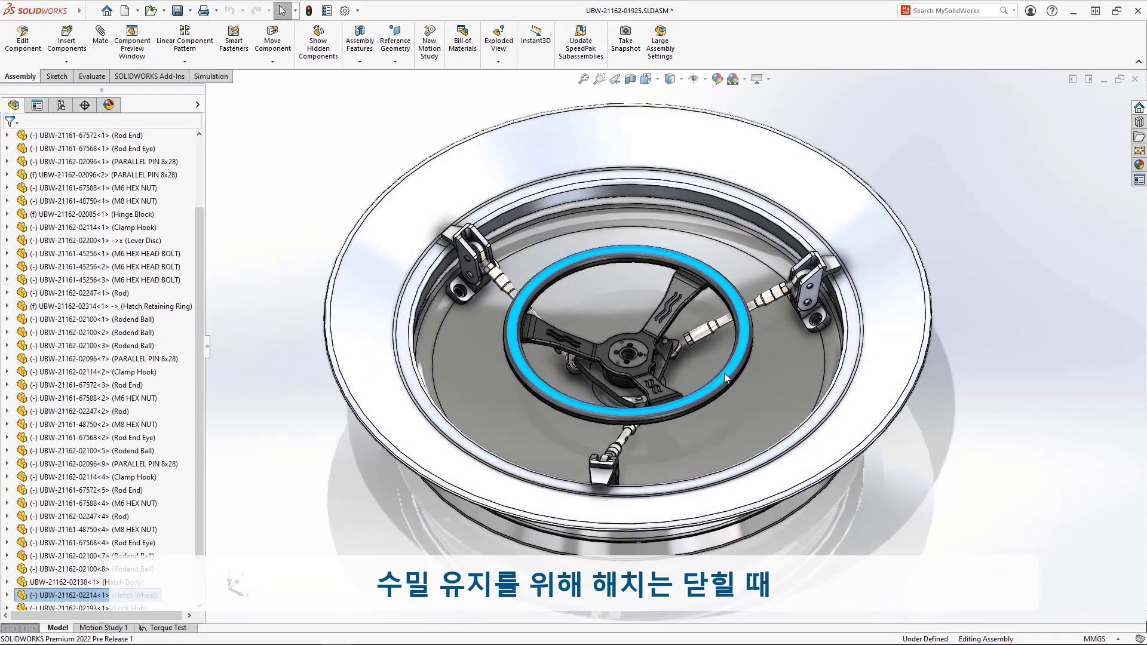
Turn the hatch wheel slightly to examine how the clamp mechanism moves
mouse_move(724, 373)
left_mouse_down()
mouse_move(735, 346)
mouse_move(730, 392)
left_mouse_up()
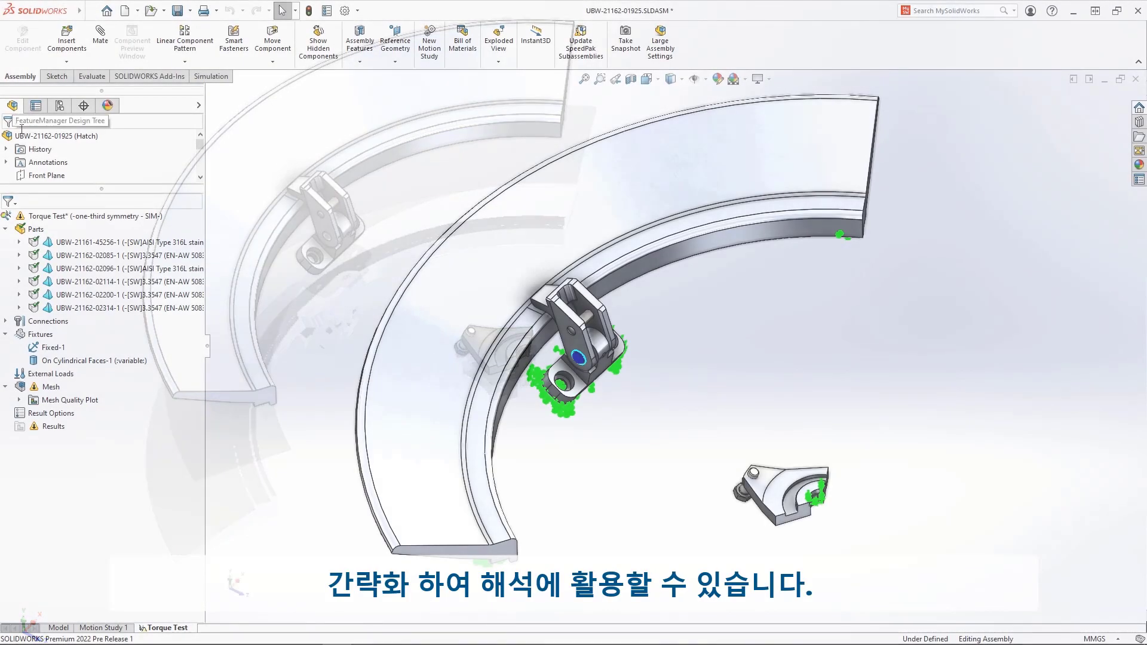
Start a Linkage Rod connector with the lever disc bolt's cylindrical face as End Joint 1, using a spherical joint
right_click(75, 322)
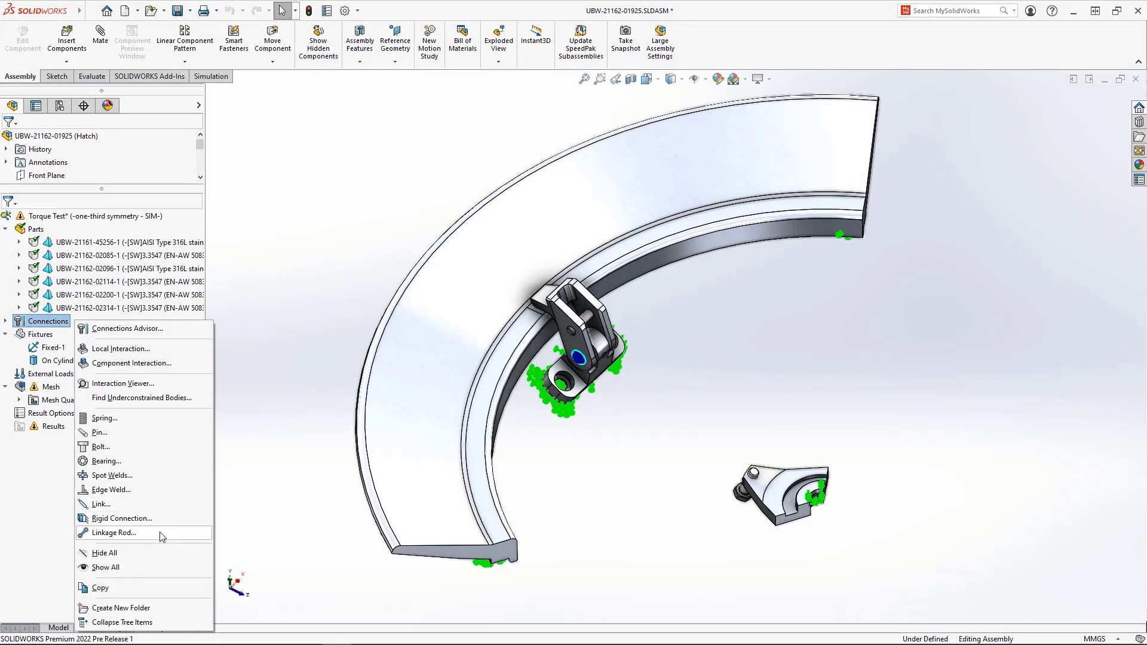
left_click(113, 532)
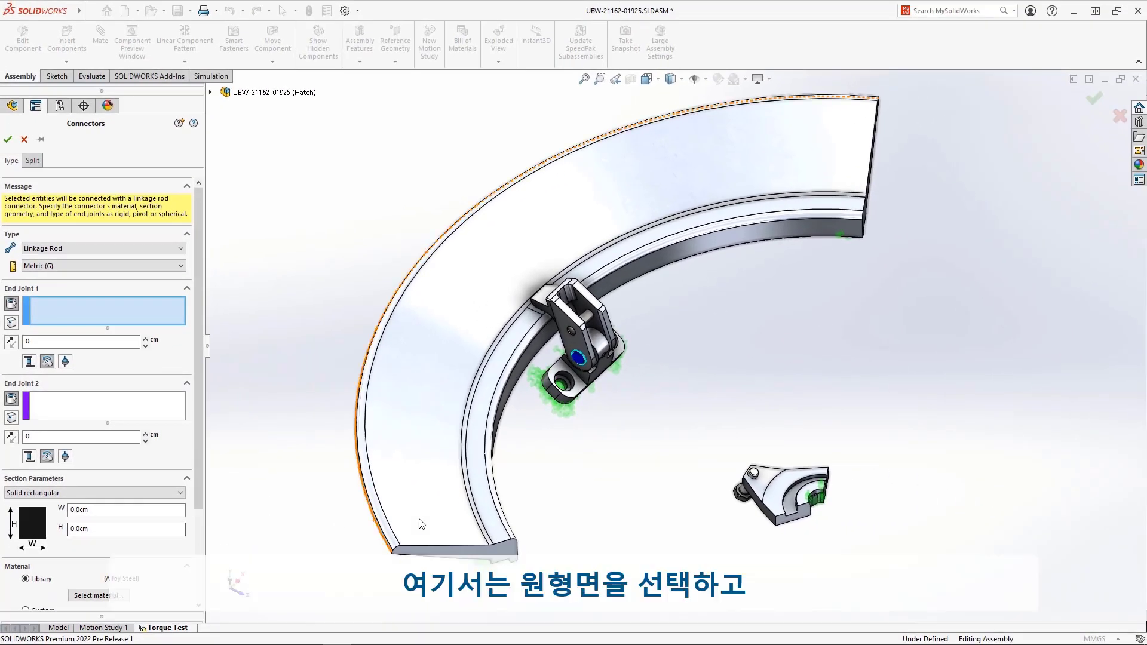
left_click(376, 442)
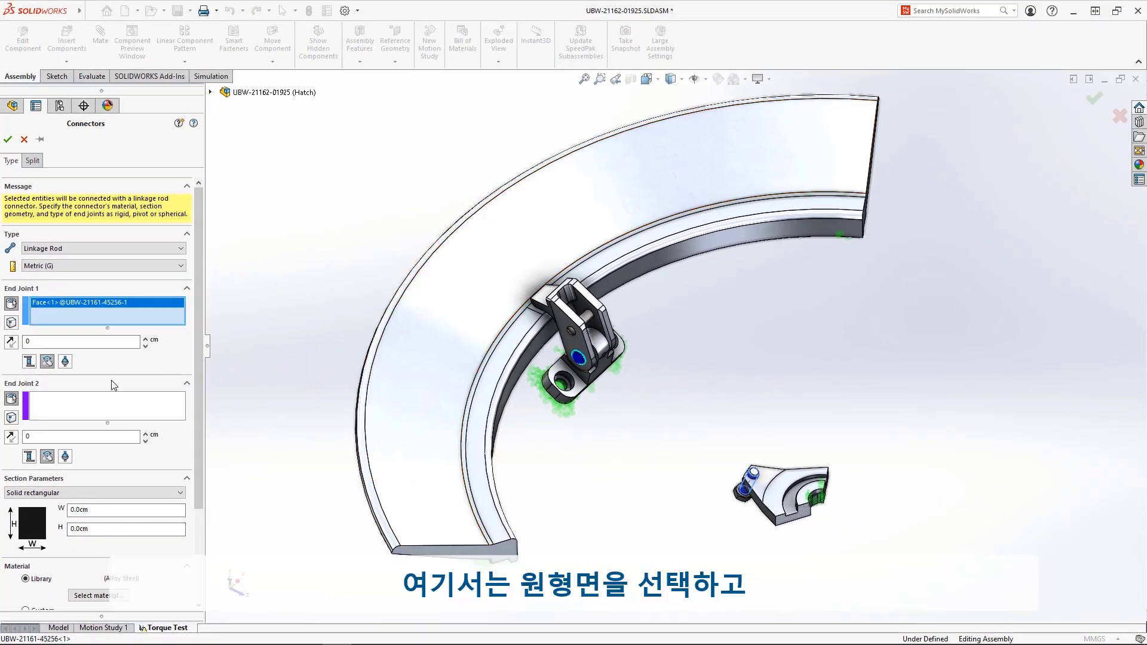
left_click(65, 361)
Set the parallel pin's cylindrical face in the clamp hook as End Joint 2, with a spherical joint
left_click(58, 406)
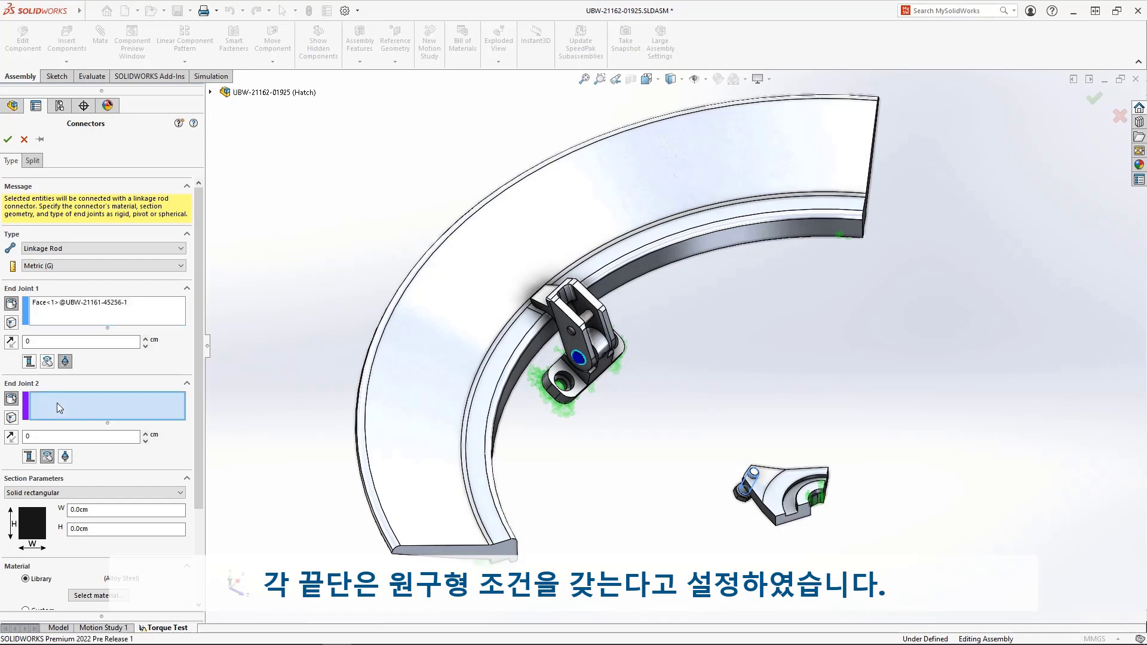
left_click(579, 320)
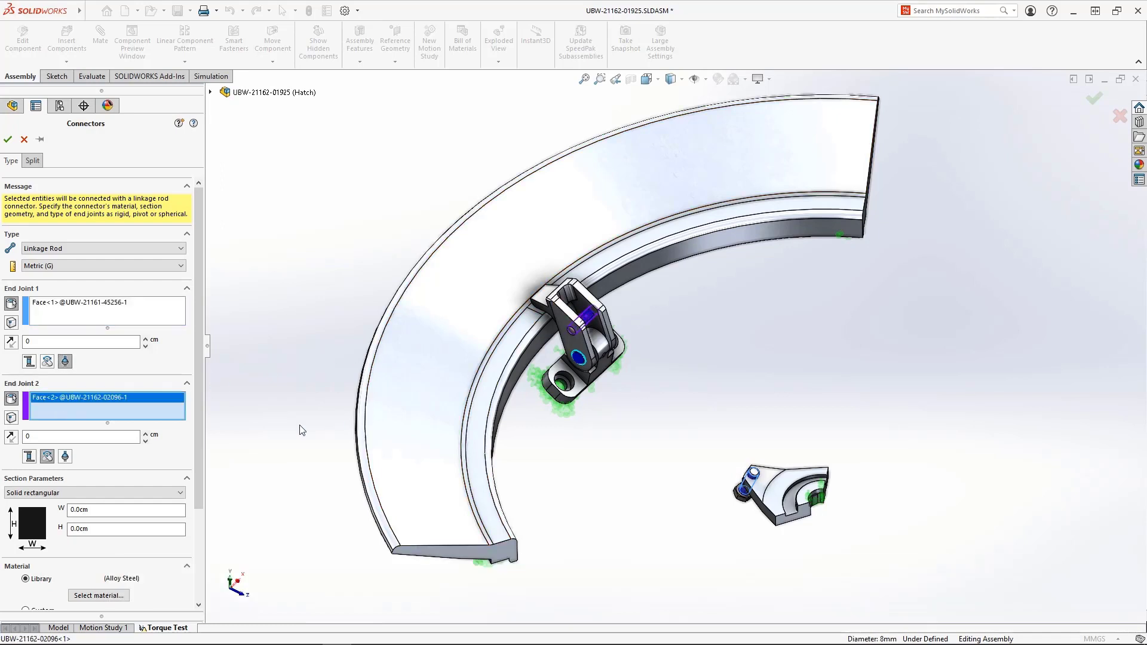
left_click(65, 457)
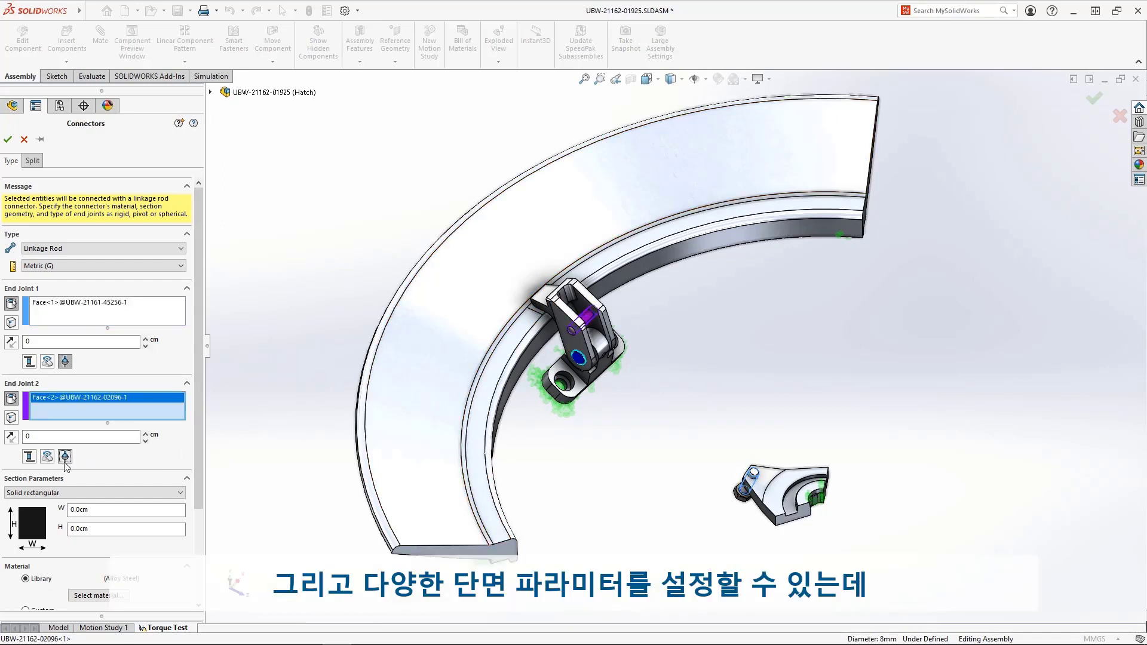
Give the linkage rod a solid circular section with a 1 cm radius and create the connector
left_click(74, 498)
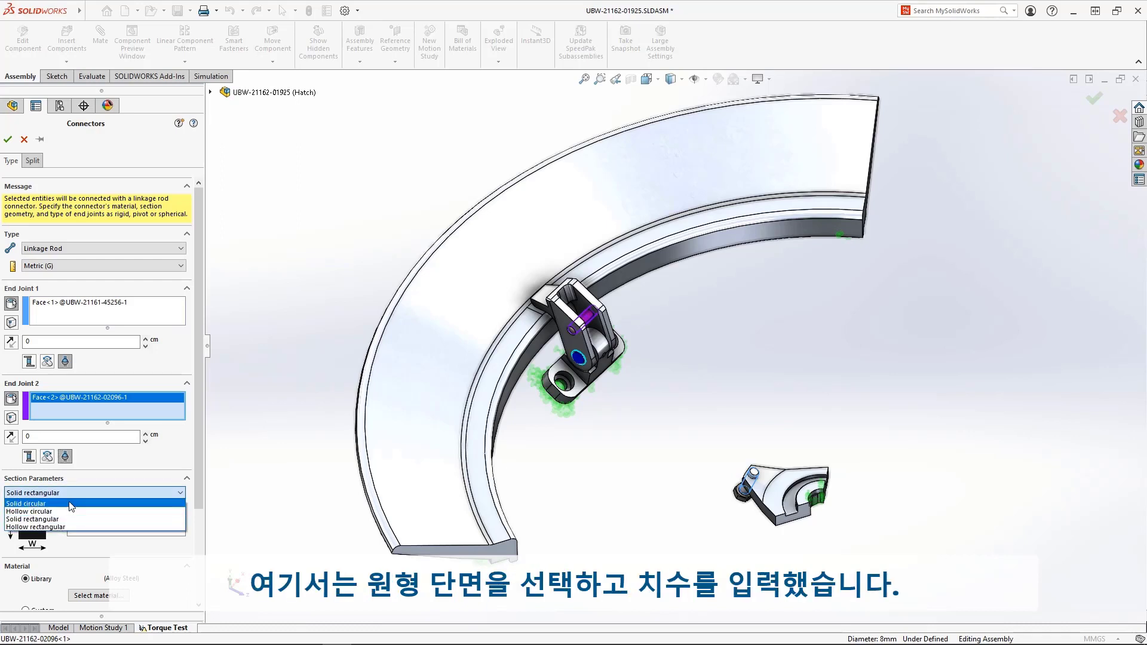
left_click(71, 506)
type("1")
key("Return")
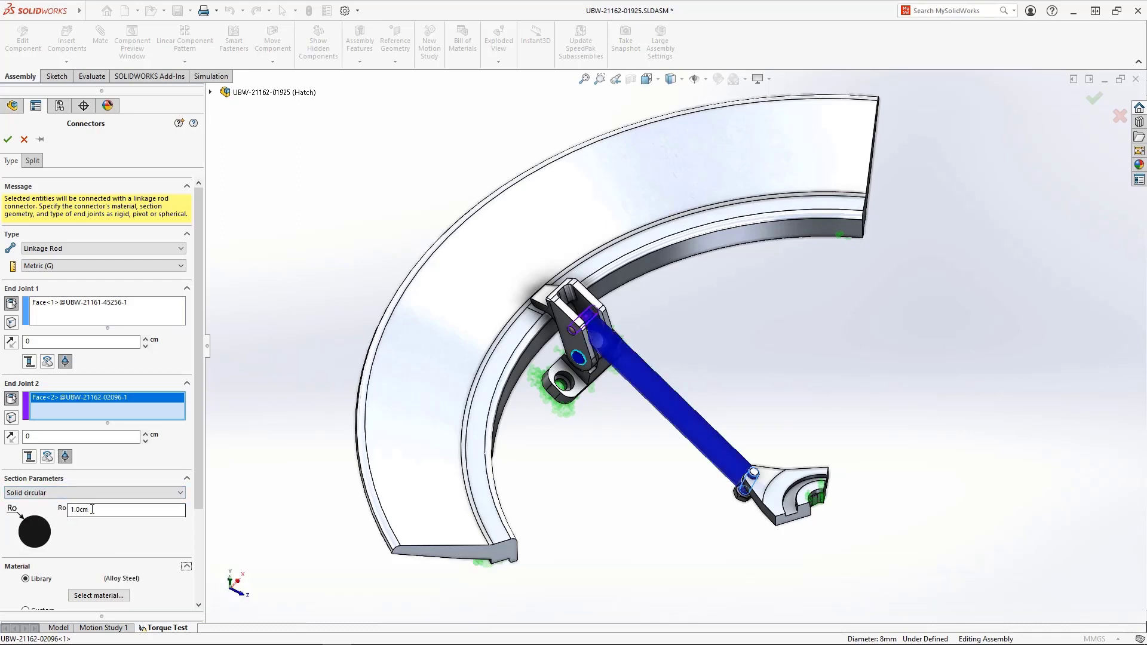
left_click(8, 140)
Create a blended curvature-based mesh with a 15 mm maximum and 2 mm minimum element size
right_click(71, 460)
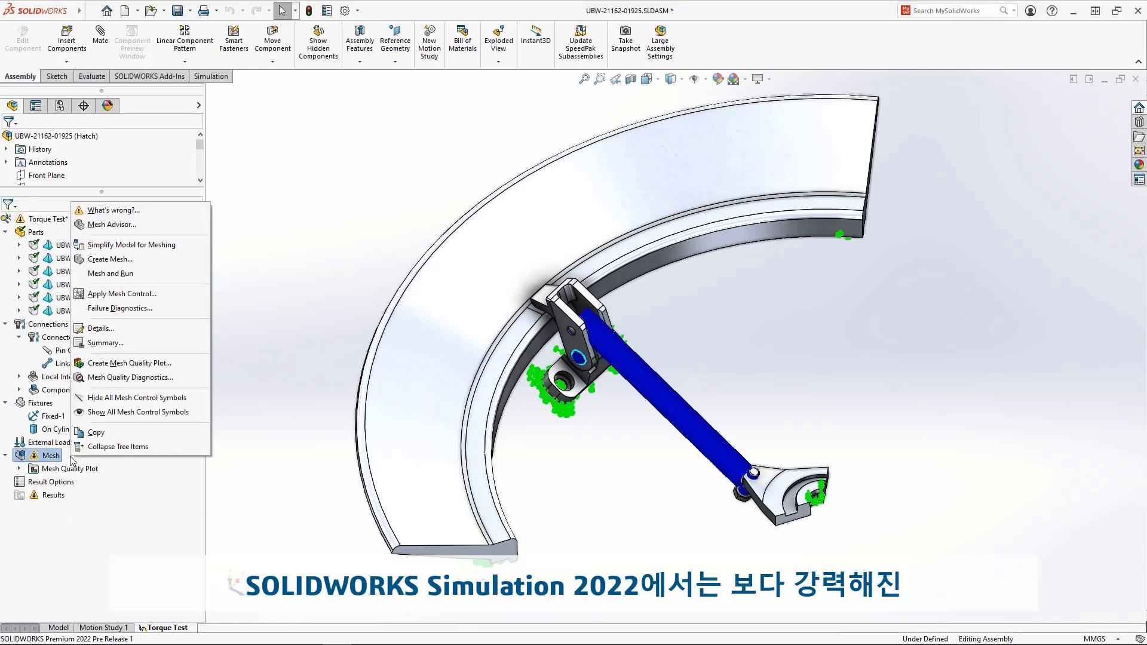
left_click(137, 263)
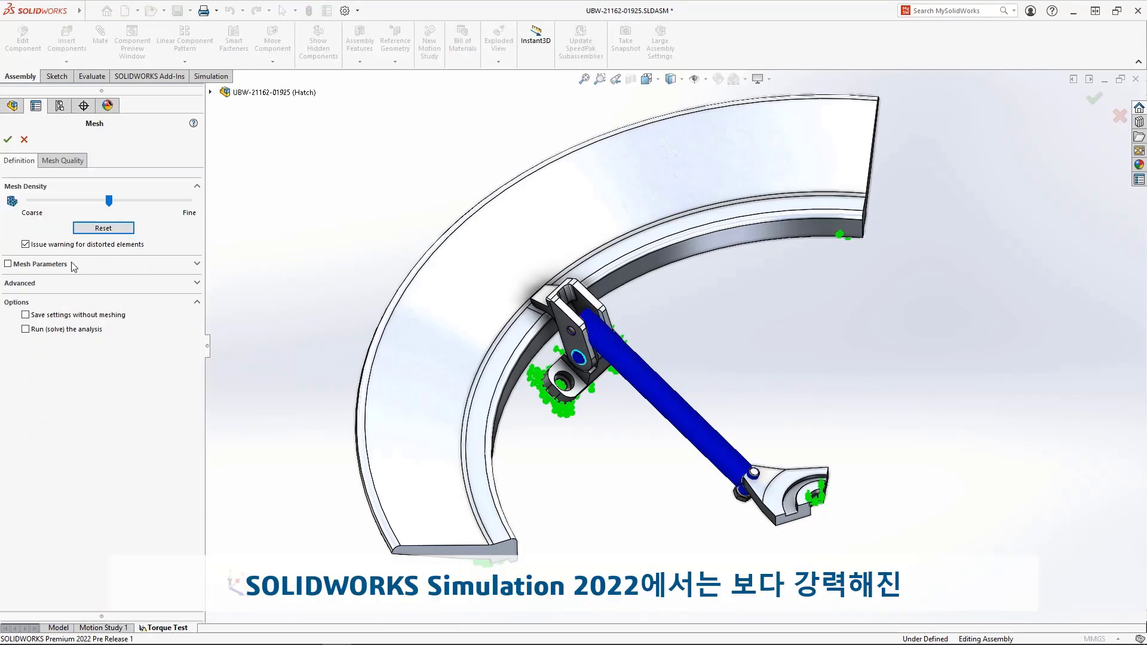
left_click(8, 263)
double_click(79, 338)
type("15")
left_click(98, 364)
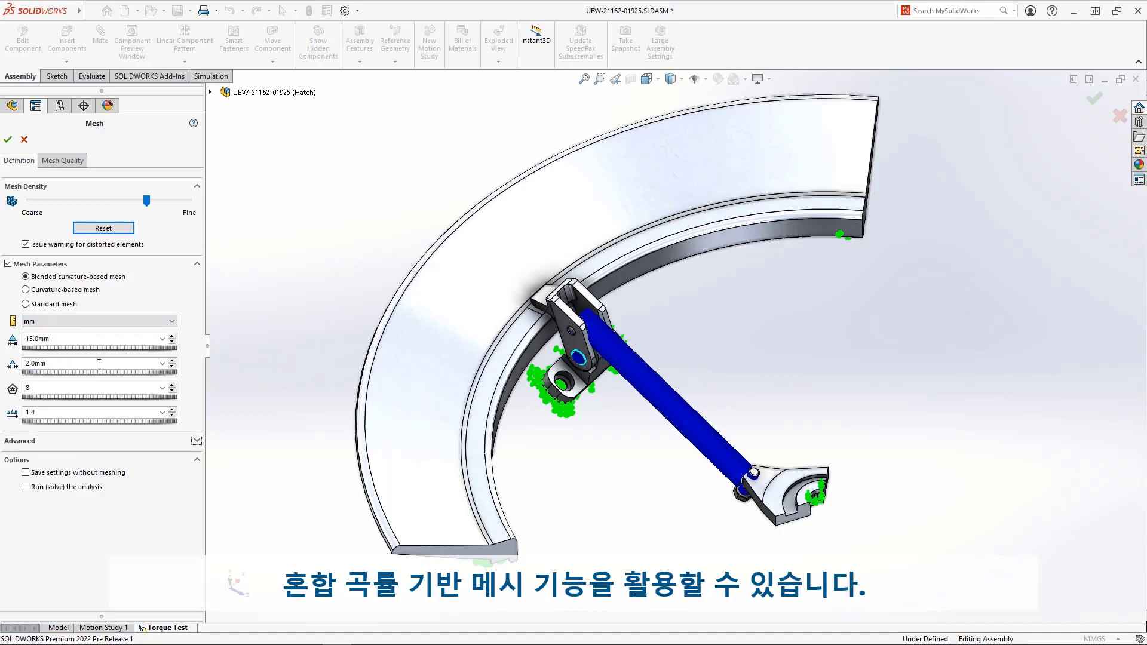
left_click(7, 141)
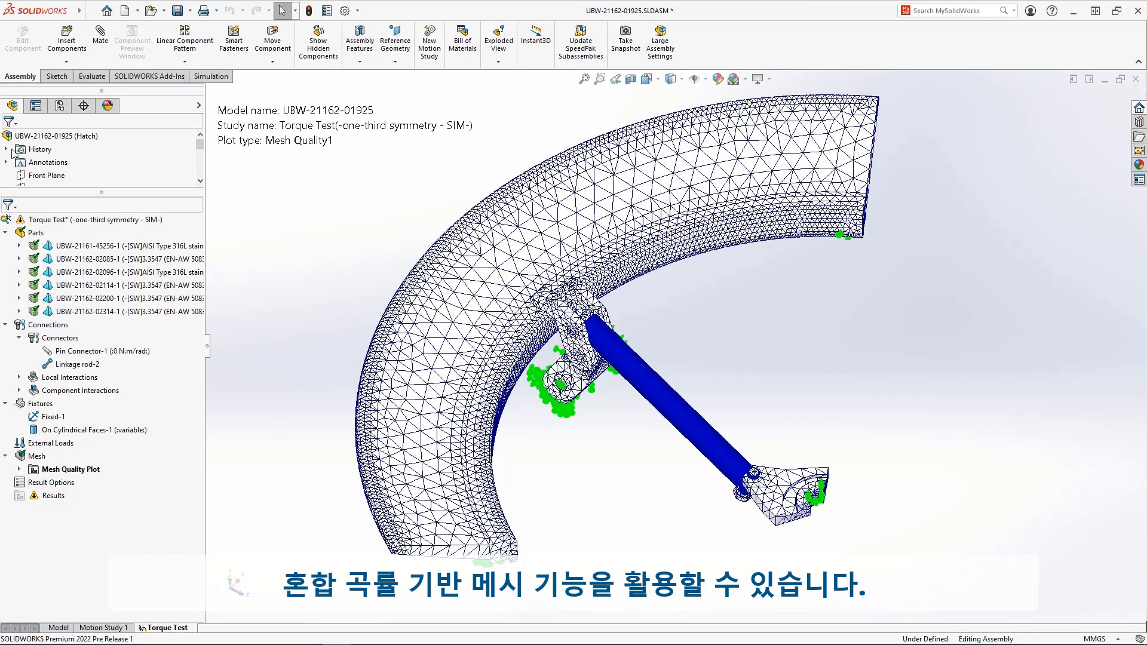
Apply a remesh control with a 20 mm element size to the hatch retaining ring
right_click(76, 316)
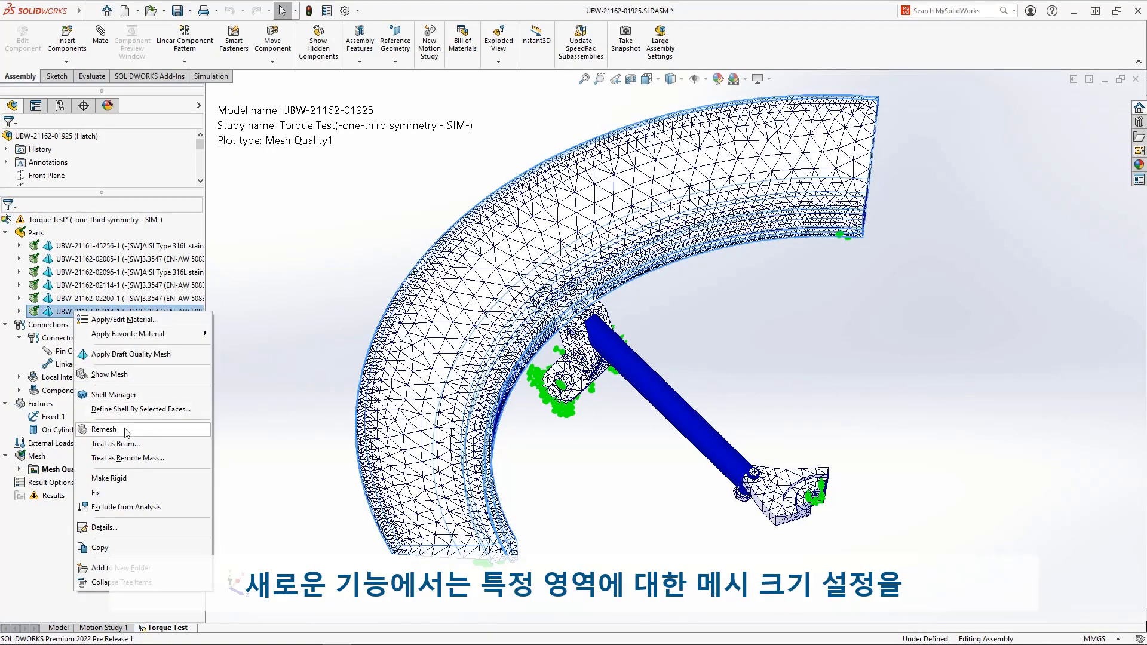
left_click(105, 426)
type("20.0mm")
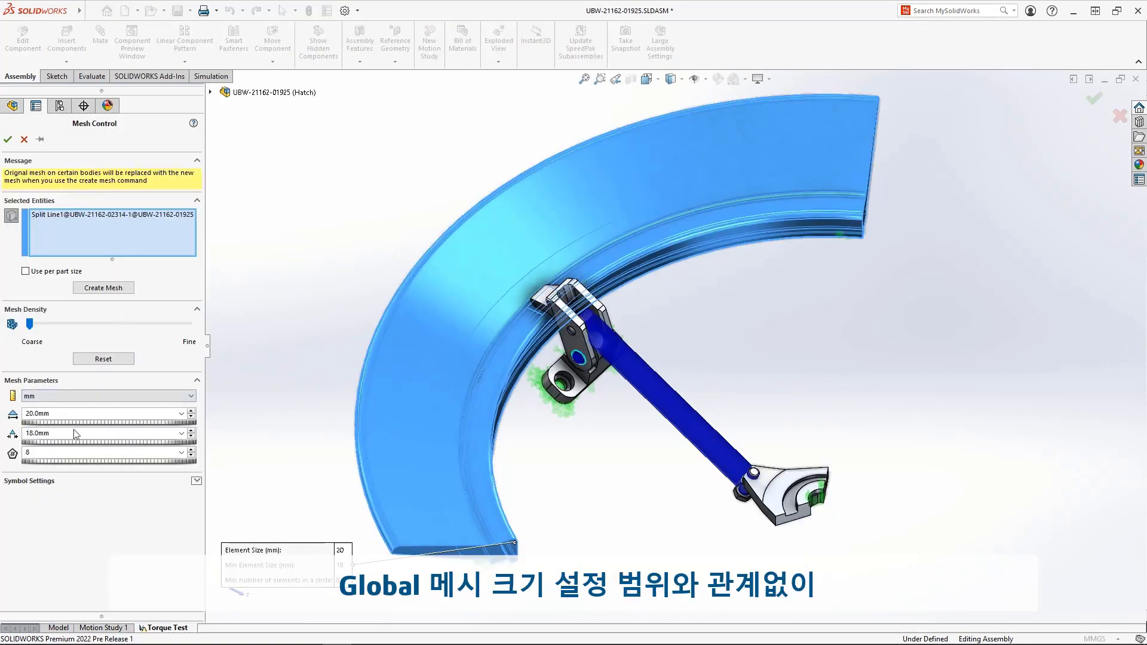
left_click(8, 140)
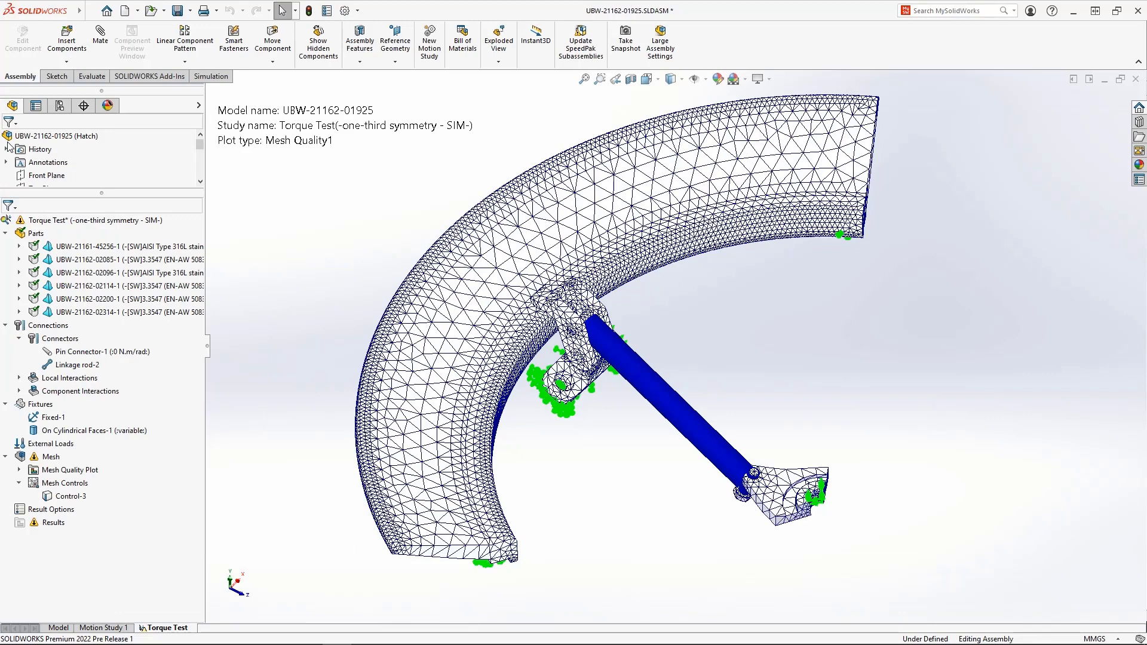
Apply a mesh control with a 1.5 mm element size to the contacting faces of the clamp hook and retaining ring
right_click(53, 458)
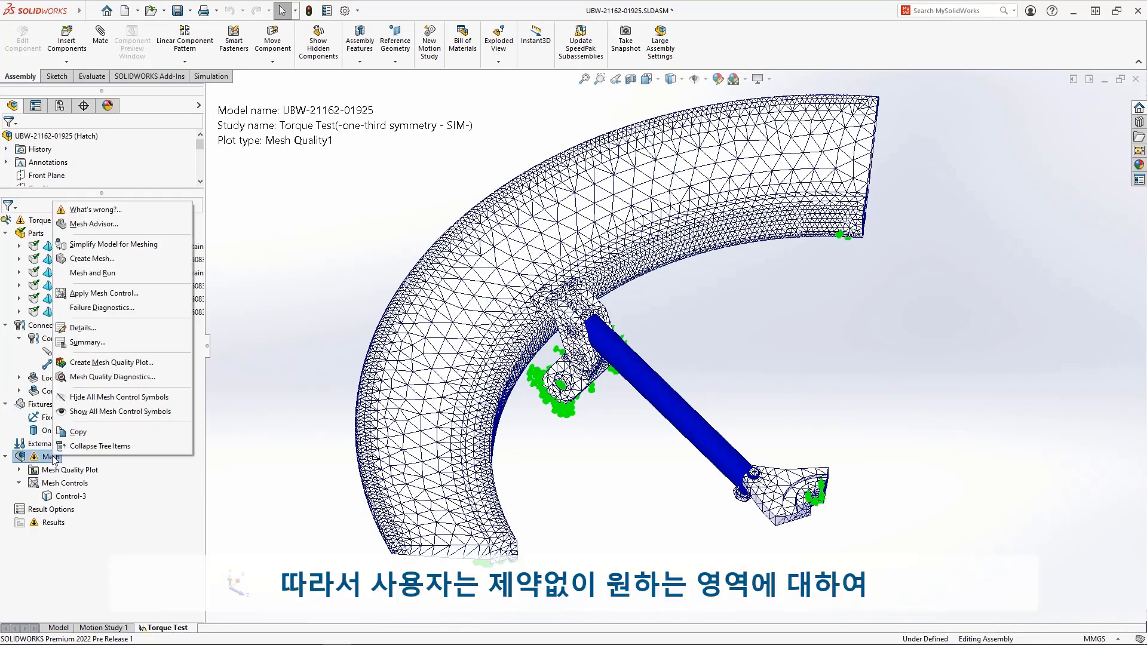
left_click(171, 296)
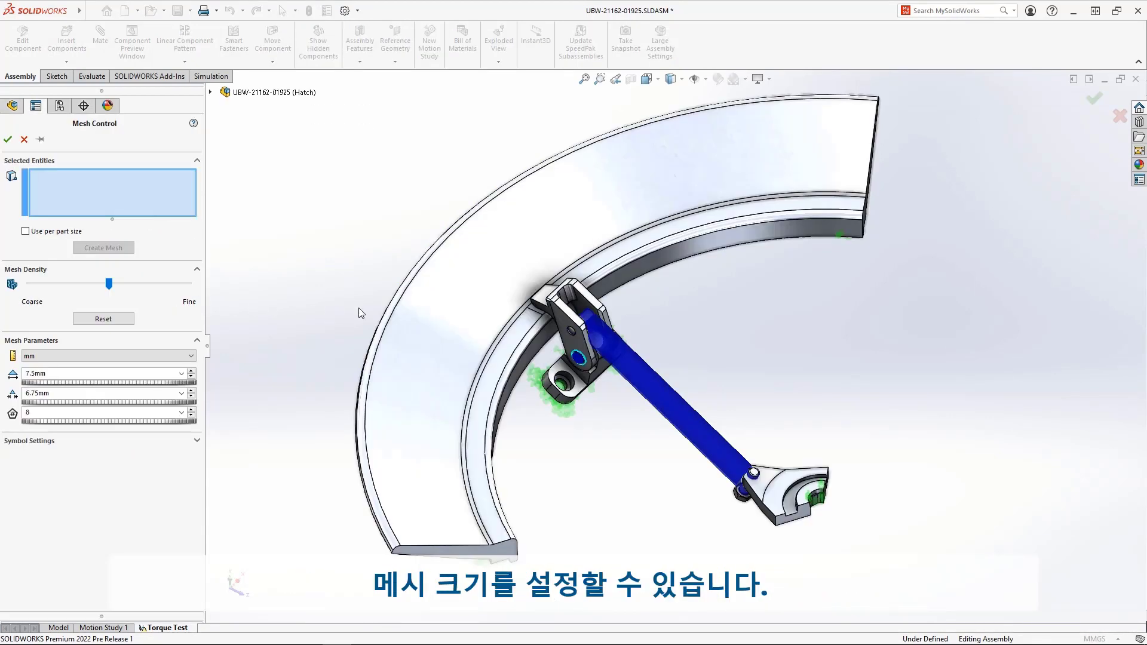
left_click(517, 312)
left_click(532, 306)
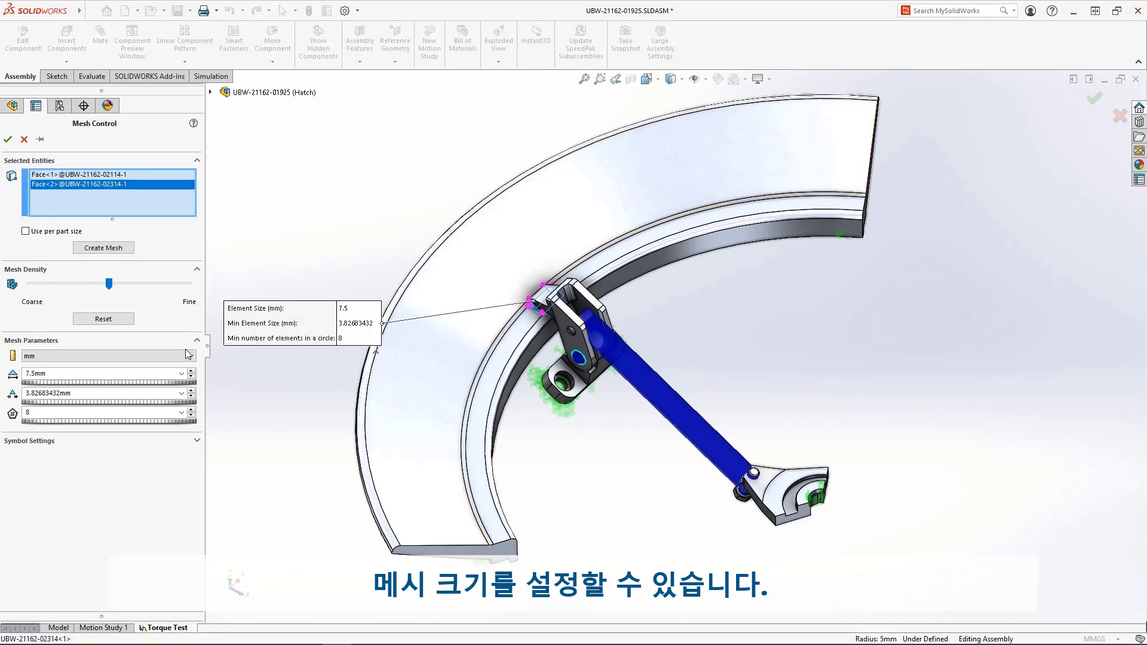
double_click(50, 372)
type("1.")
type("5")
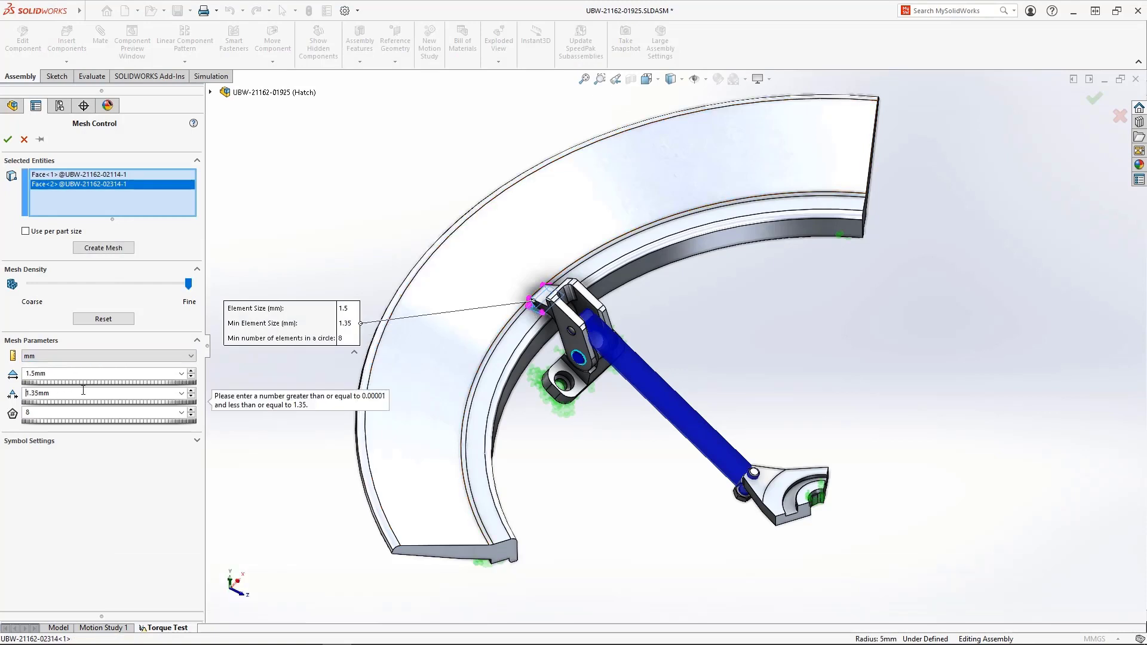
left_click(8, 139)
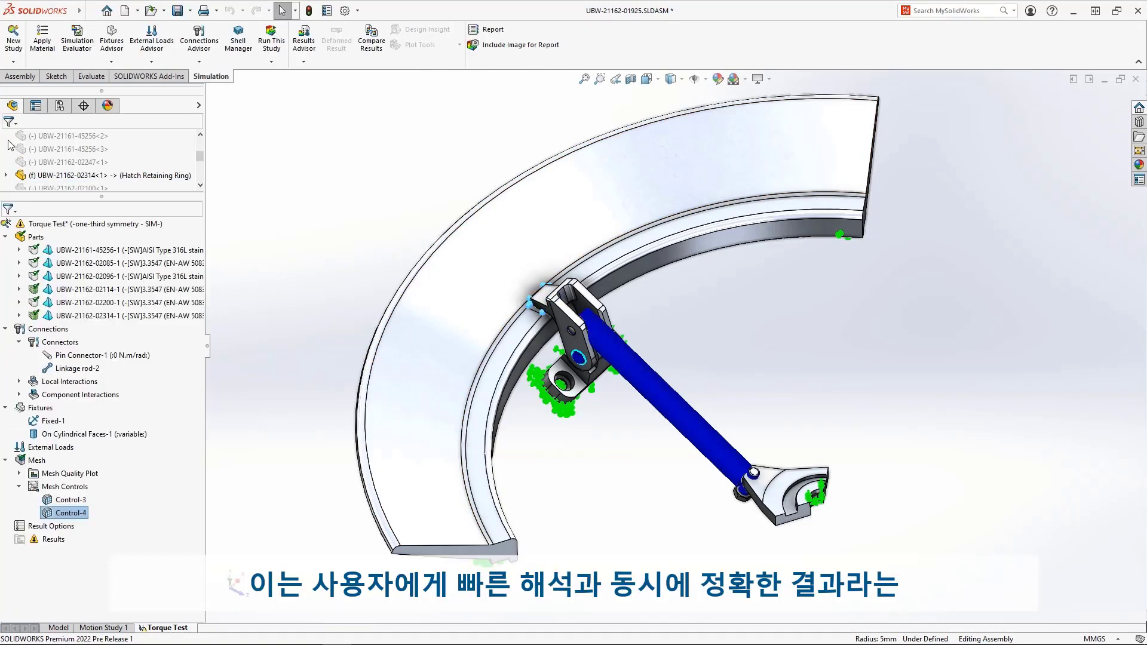
Regenerate the study mesh with the existing blended curvature-based settings and the mesh controls applied
right_click(37, 460)
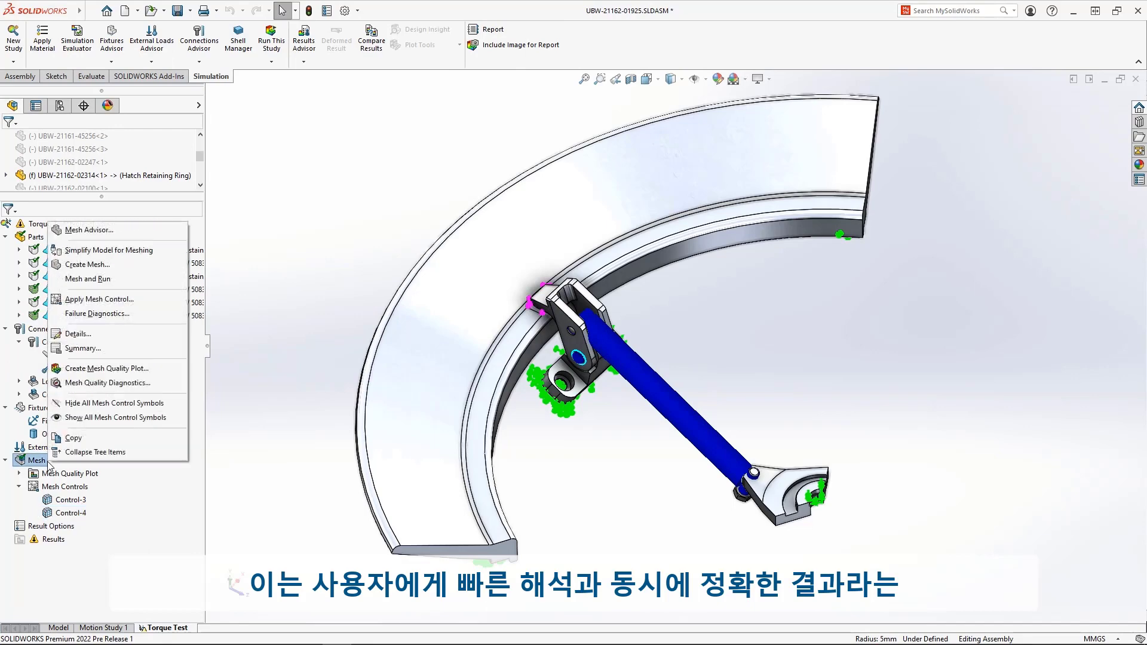
left_click(116, 267)
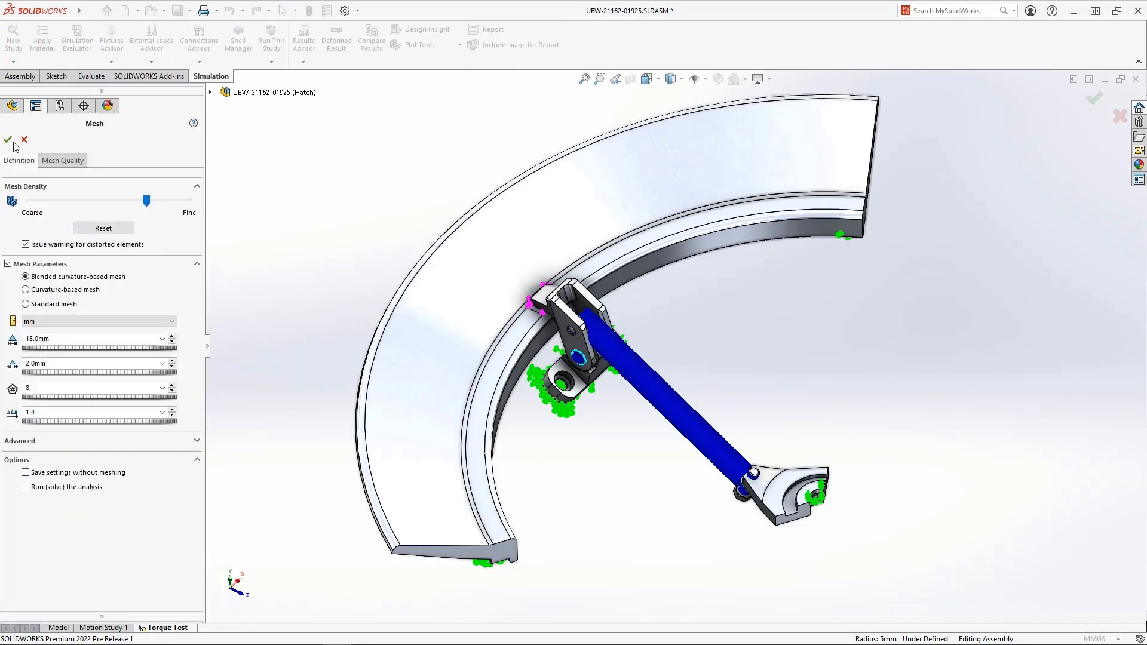
left_click(8, 140)
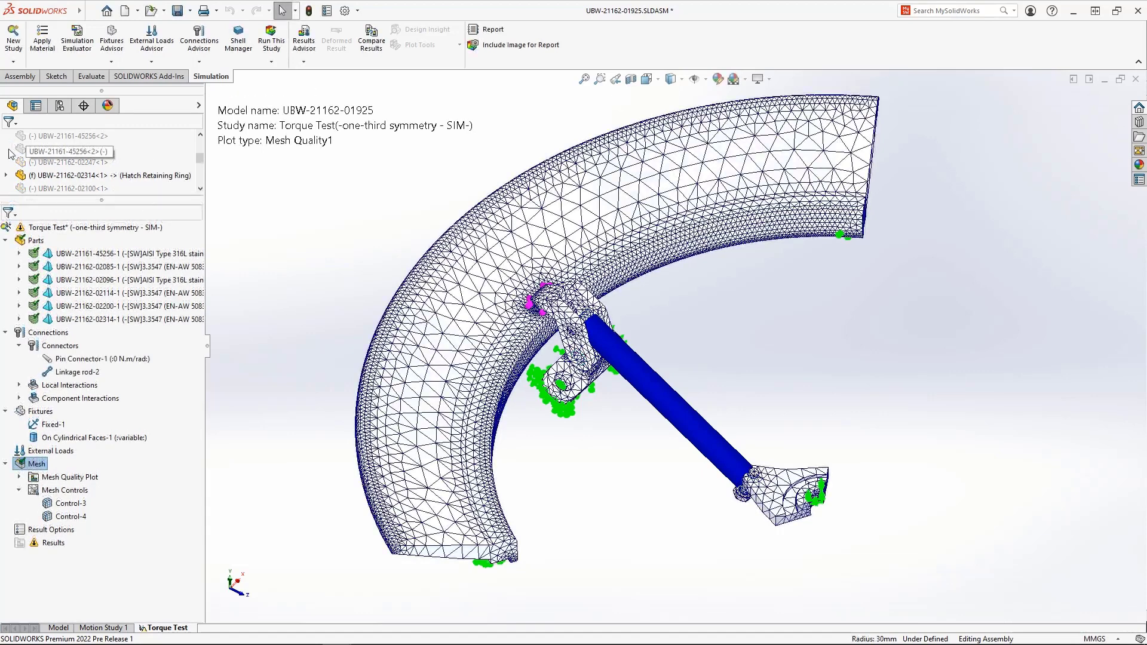
Apply a reversed 5.5 N.m torque to the lever disc's outer groove wall, using that same face as the axis reference
right_click(50, 451)
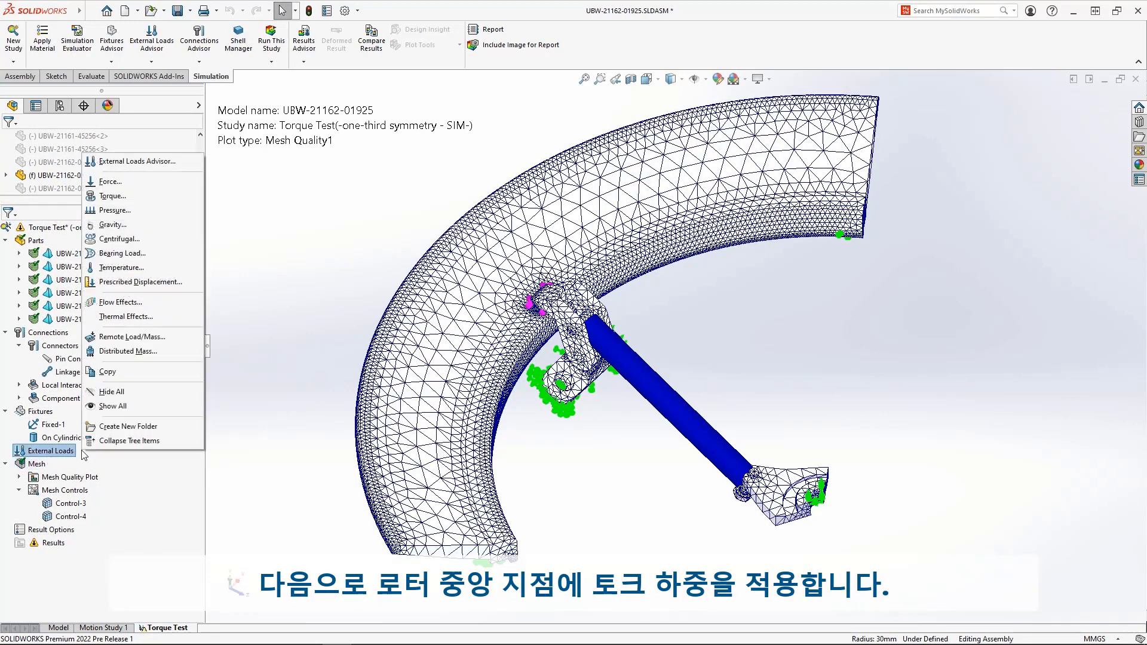
left_click(112, 196)
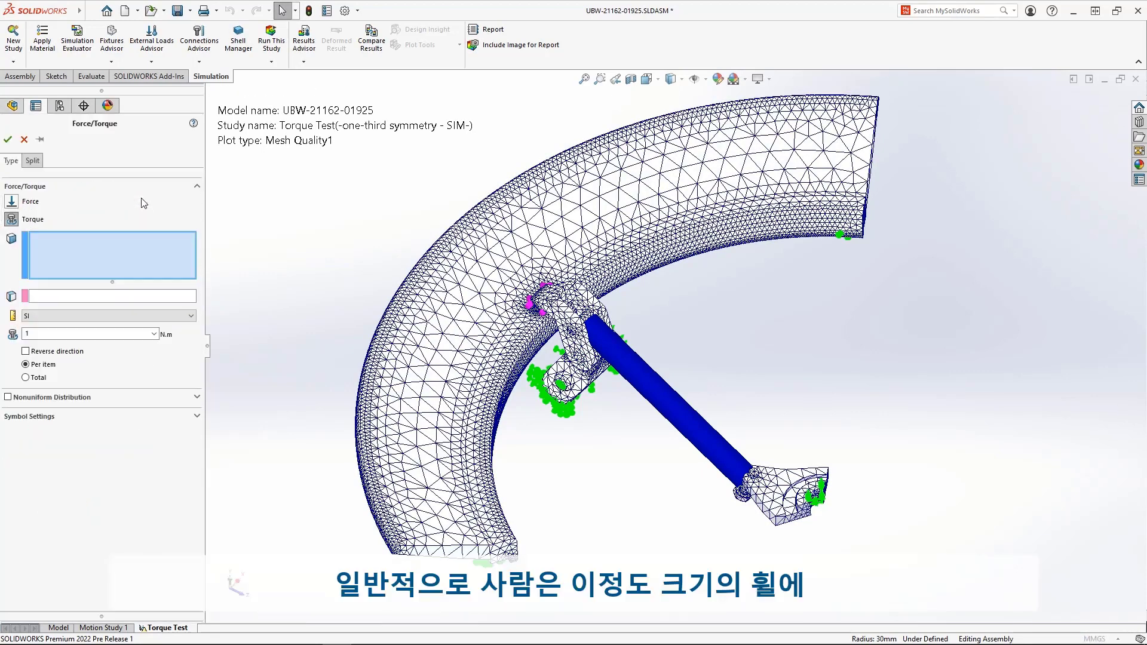
right_click_drag(691, 485, 689, 407)
left_click_drag(689, 407, 878, 555)
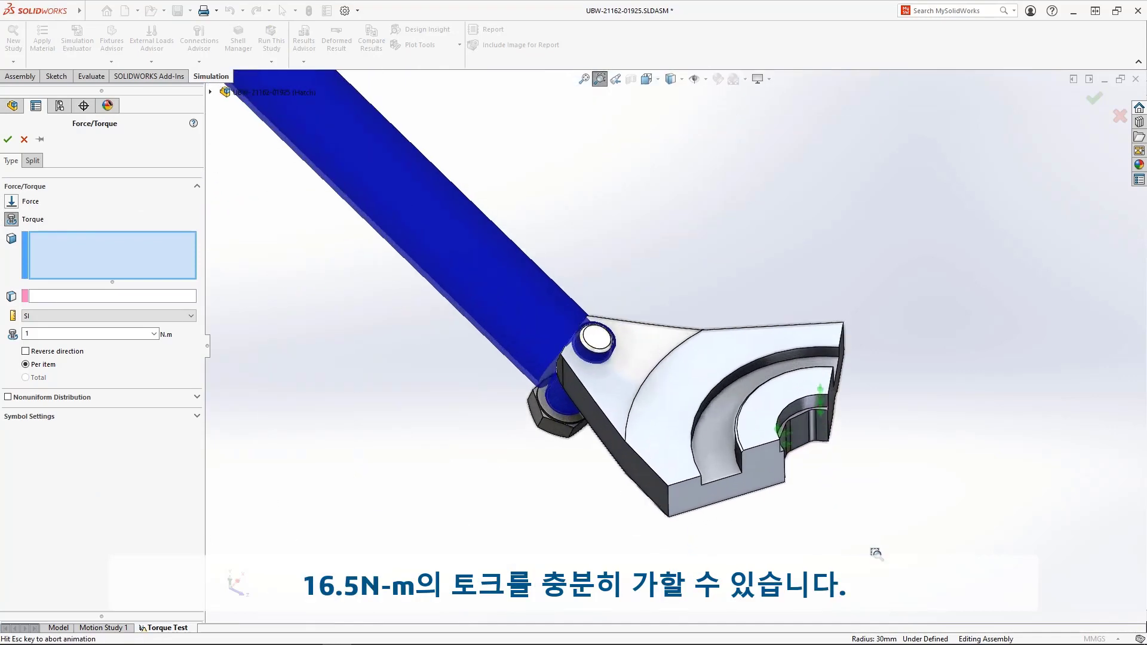
left_click(693, 384)
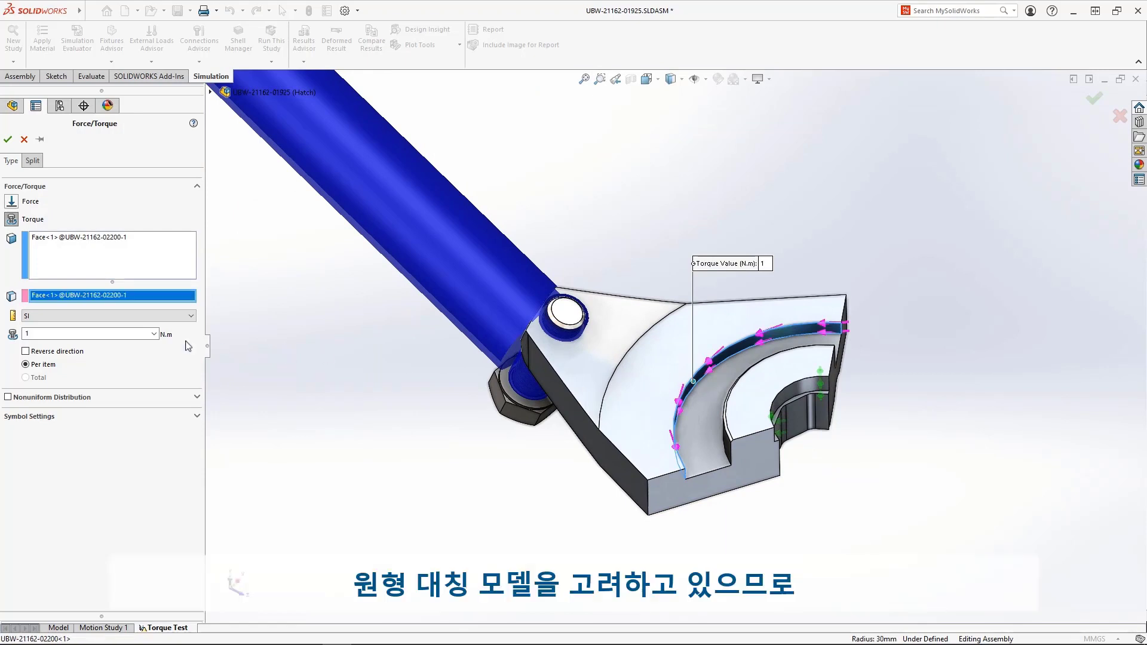
left_click(26, 352)
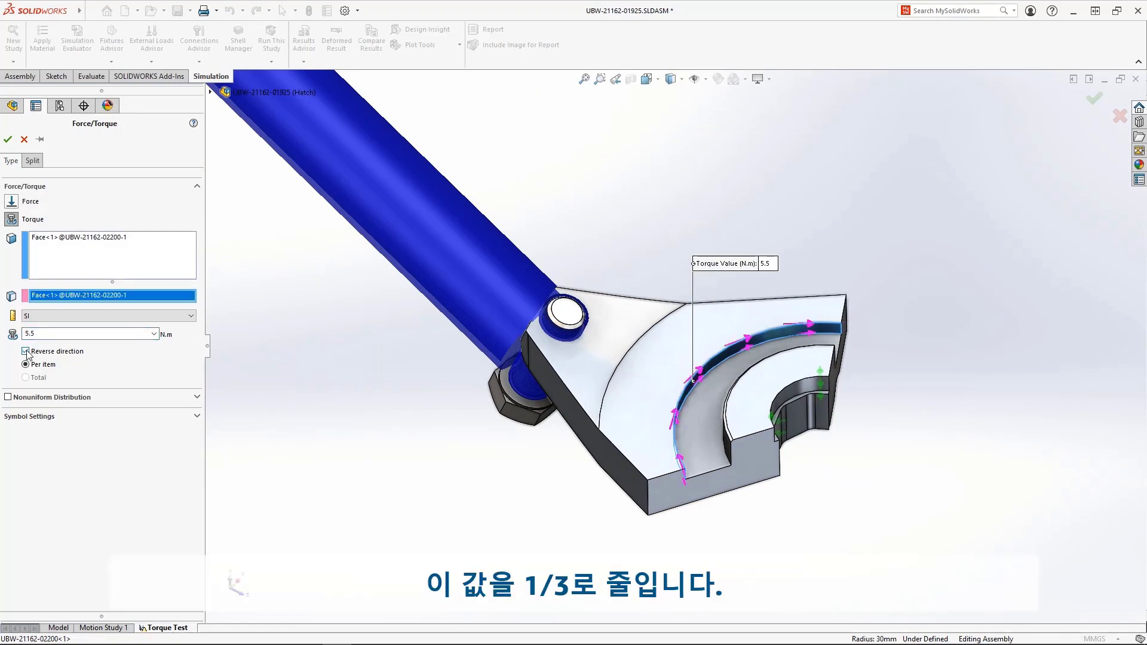
left_click(8, 139)
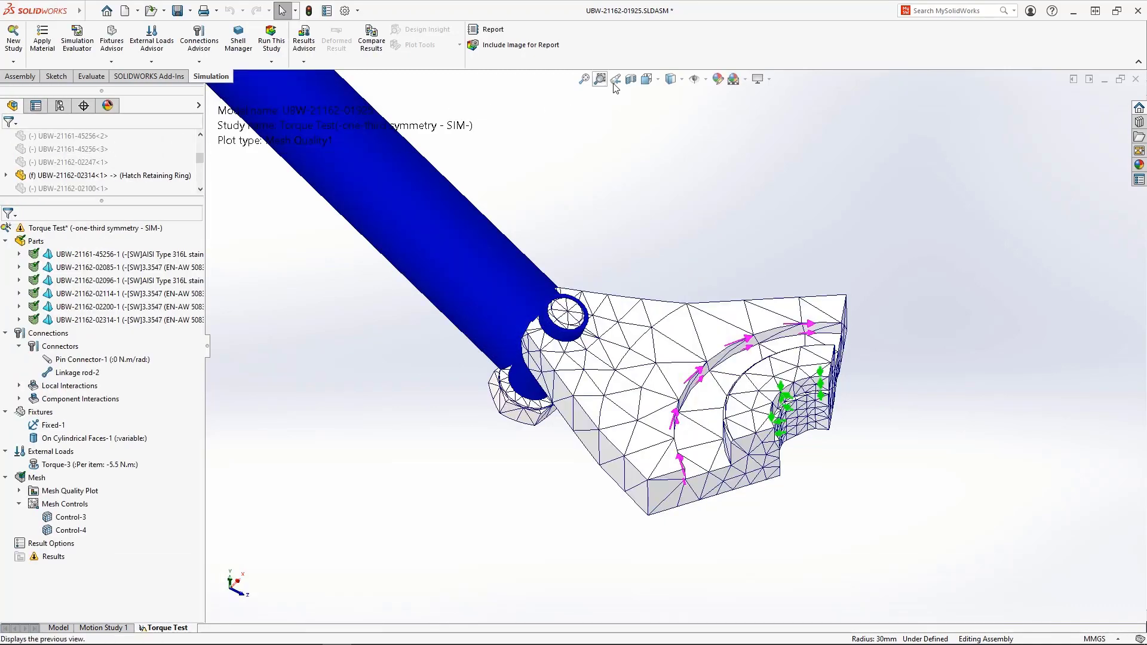
Restore the previous view of the whole model and run the Torque Test study
left_click(615, 83)
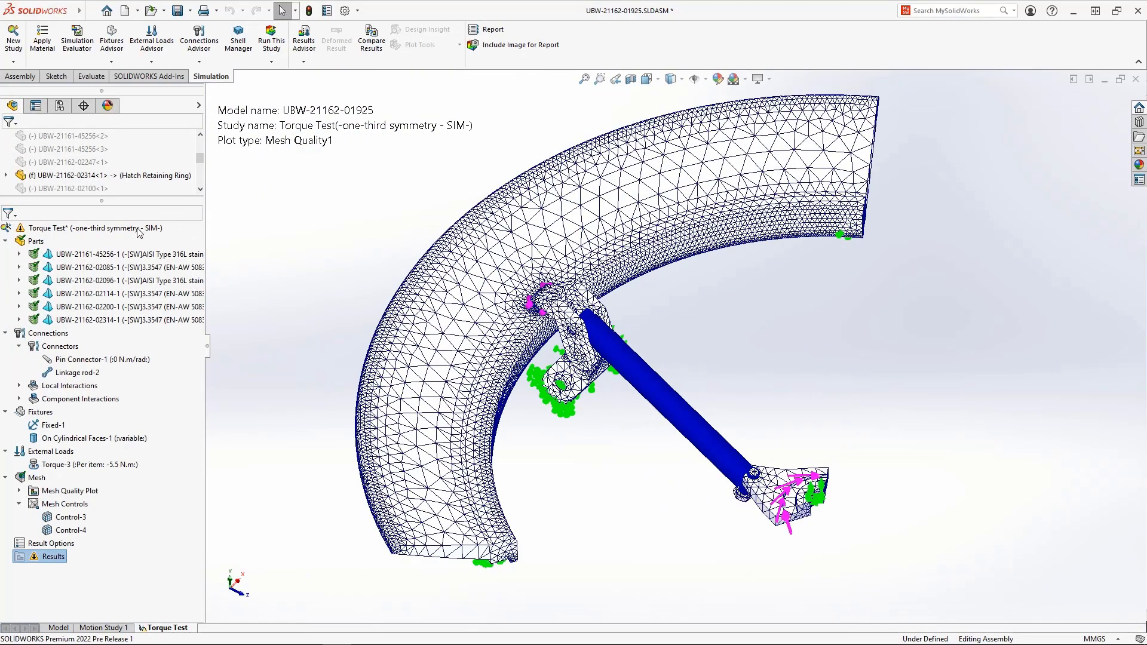
right_click(139, 230)
left_click(199, 257)
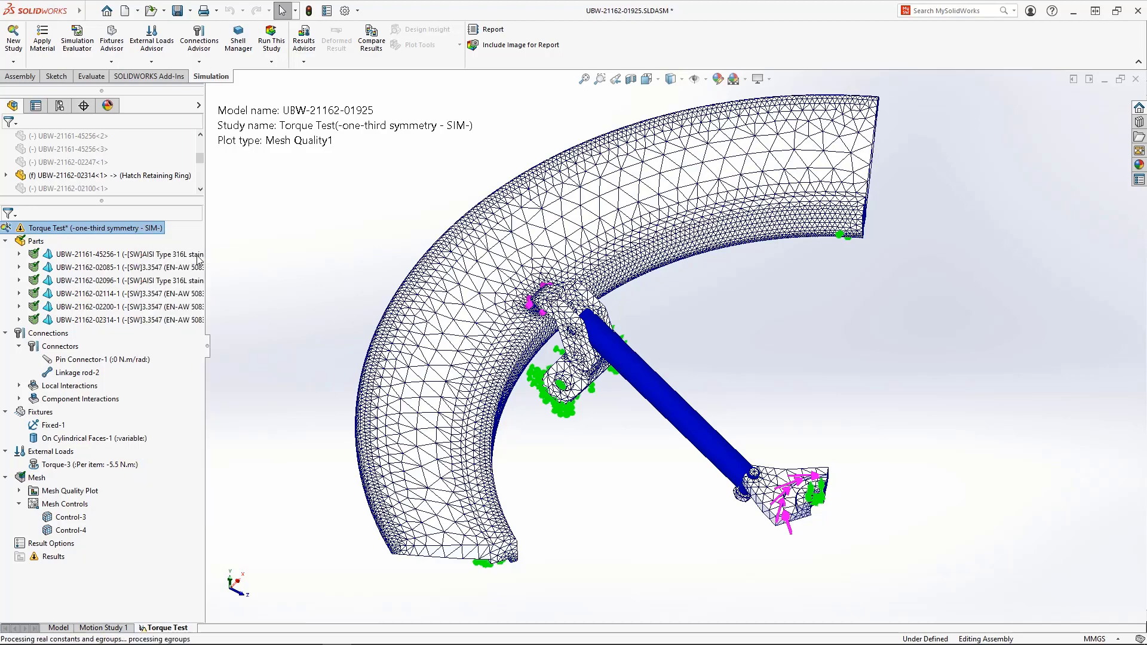
List the connector forces for all connectors and examine the linkage rod's entries
right_click(49, 564)
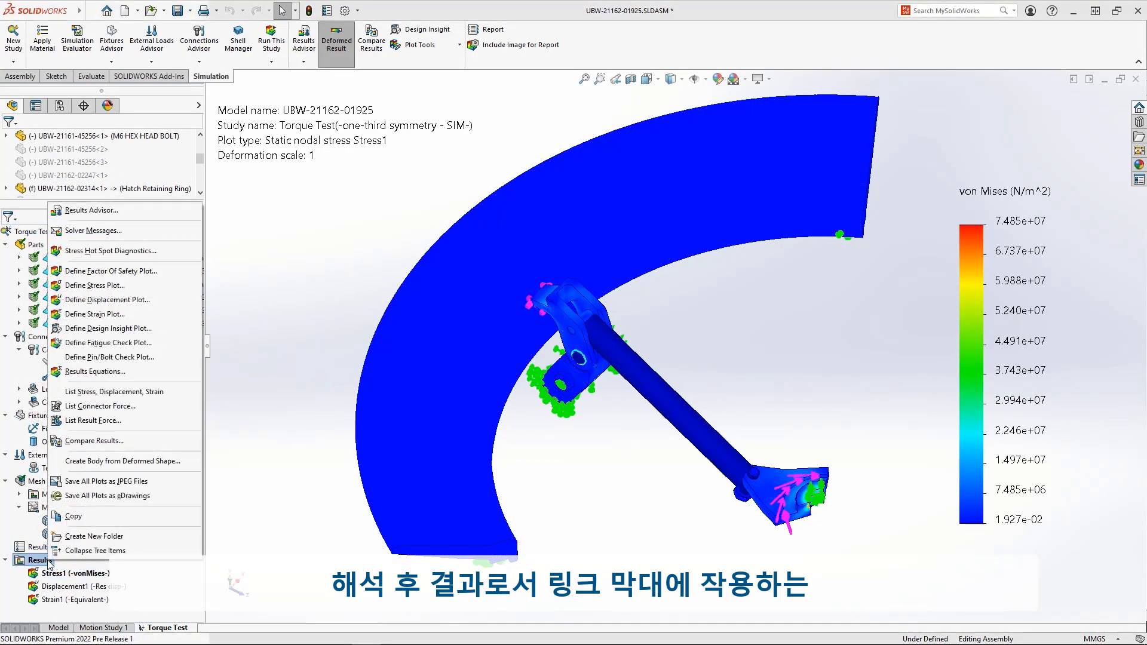
left_click(138, 399)
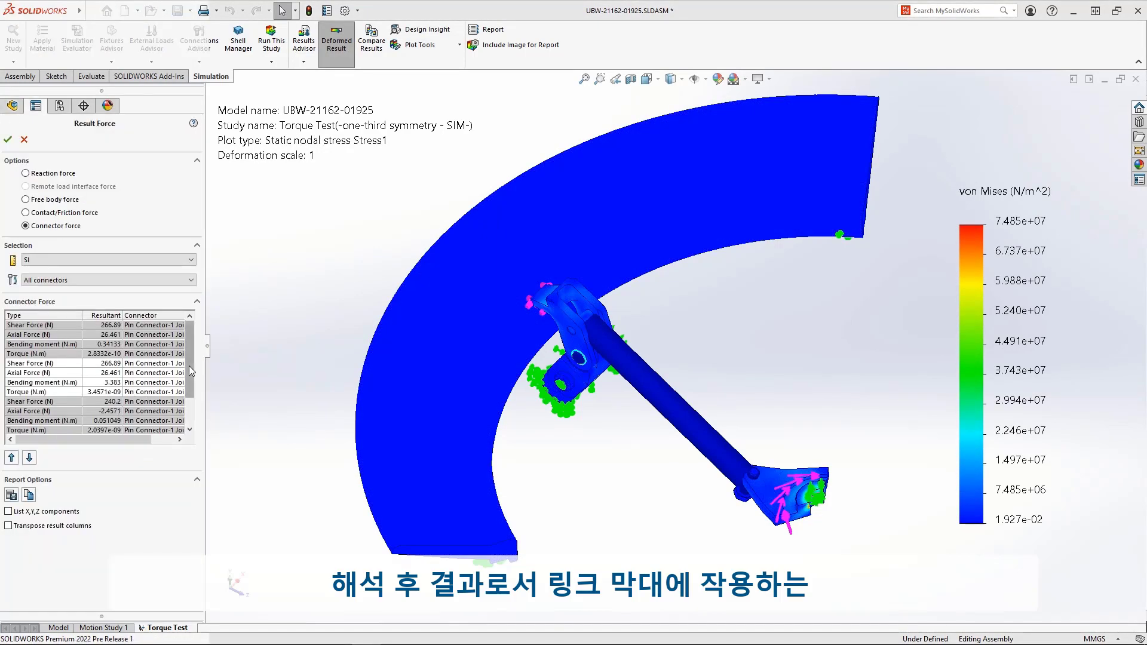
scroll(184, 400, "down", 2)
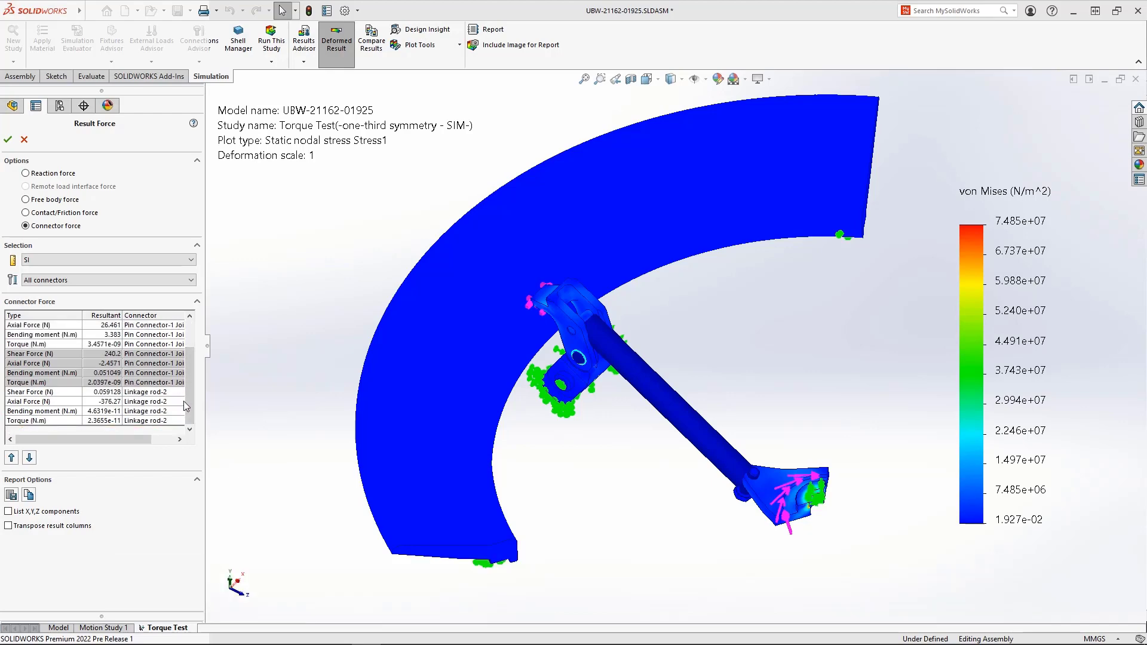
Close the connector force list and list the normal contact/friction force on the retaining ring's small face beneath the clamp hook finger
left_click(8, 140)
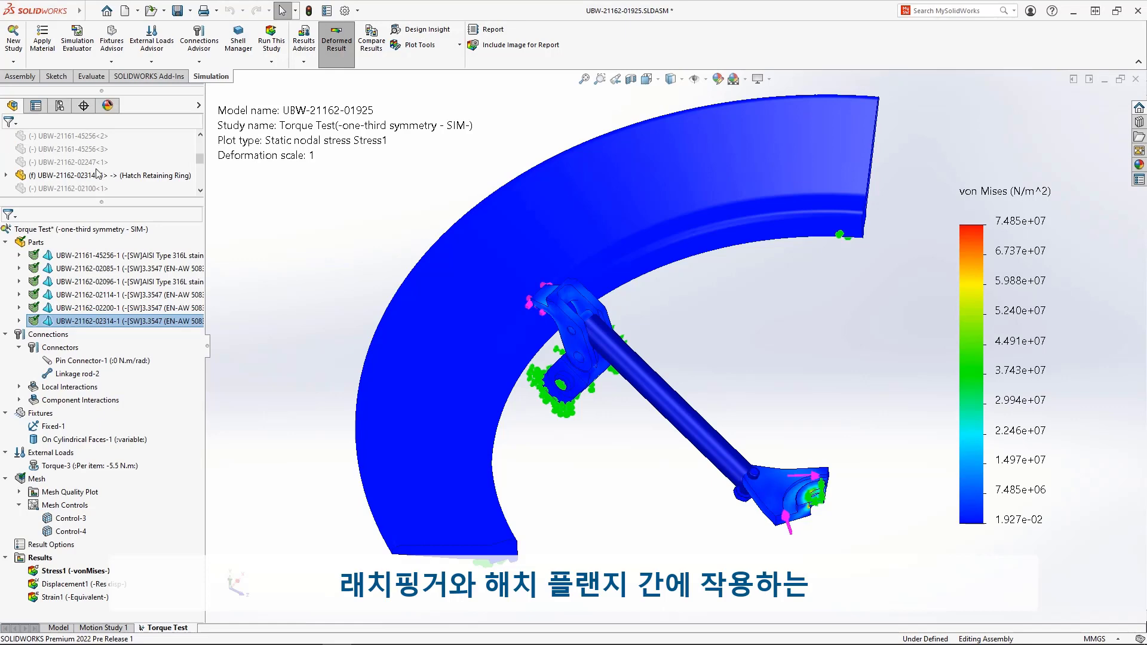
right_click_drag(334, 248, 329, 200)
left_click_drag(411, 235, 747, 430)
middle_click_drag(784, 347, 793, 329)
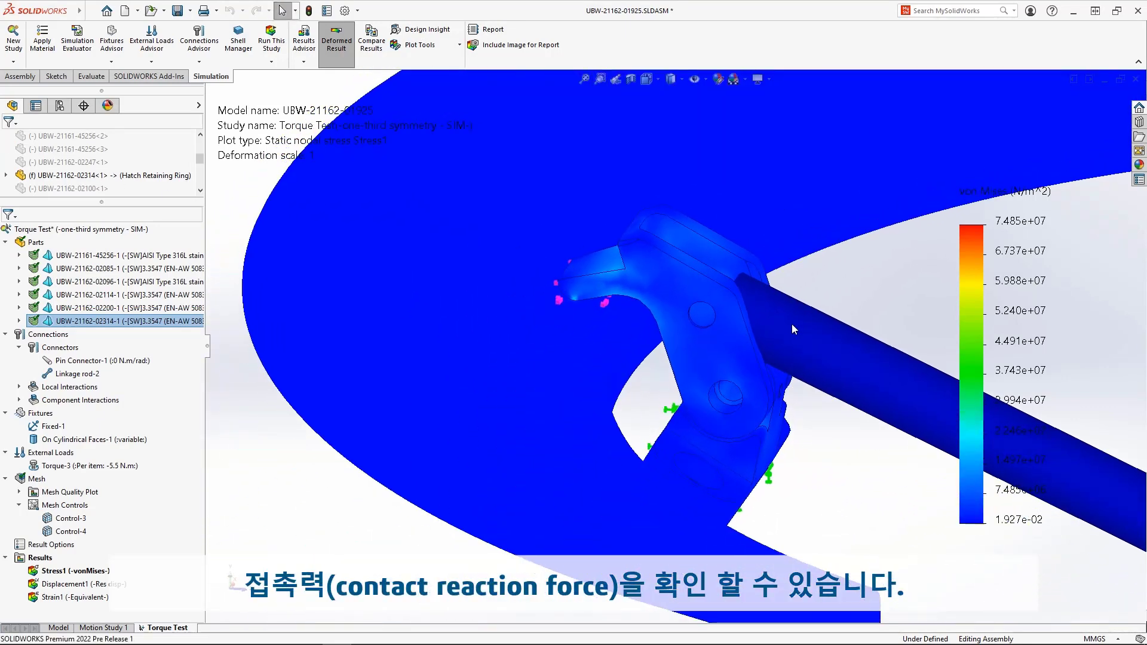
right_click(40, 559)
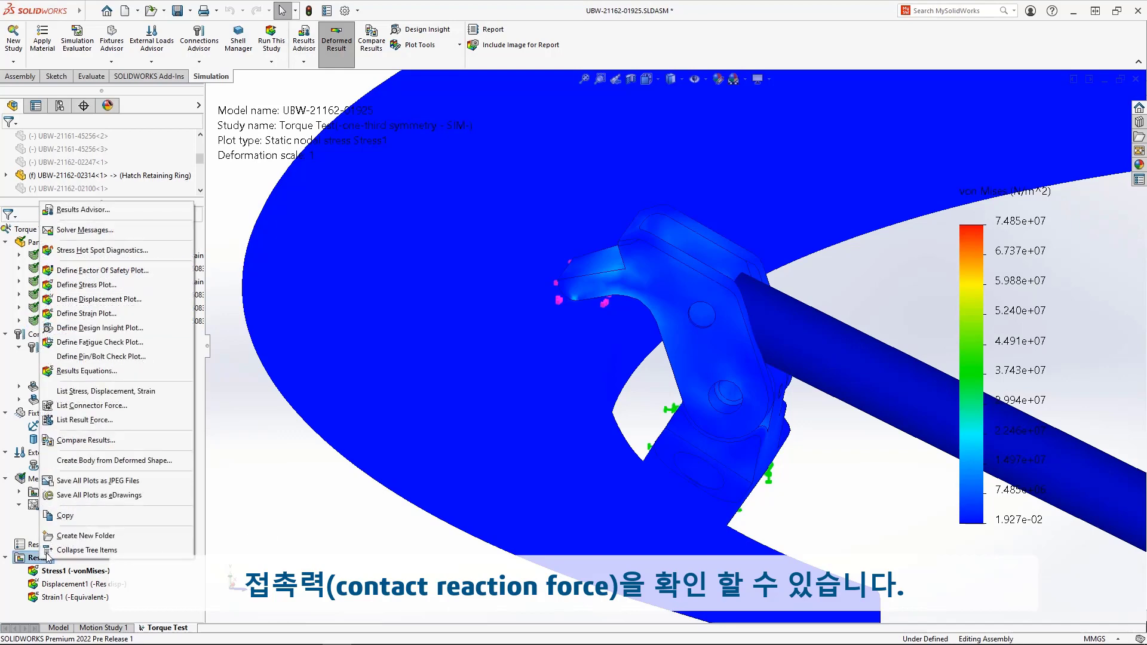
left_click(107, 440)
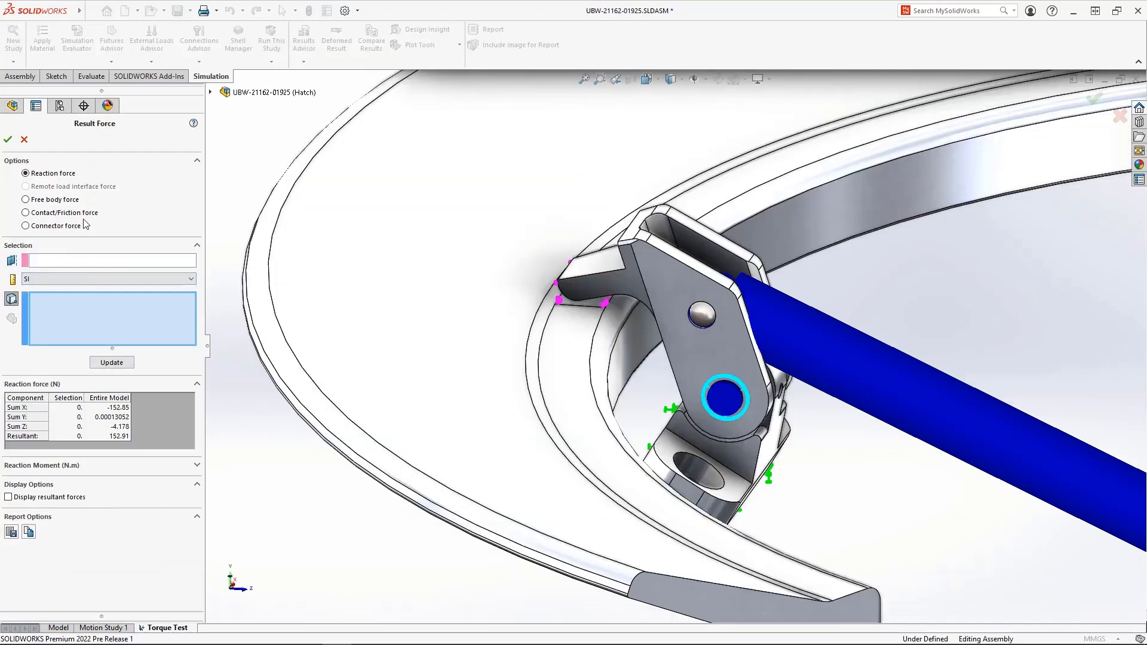
left_click(72, 213)
left_click(594, 306)
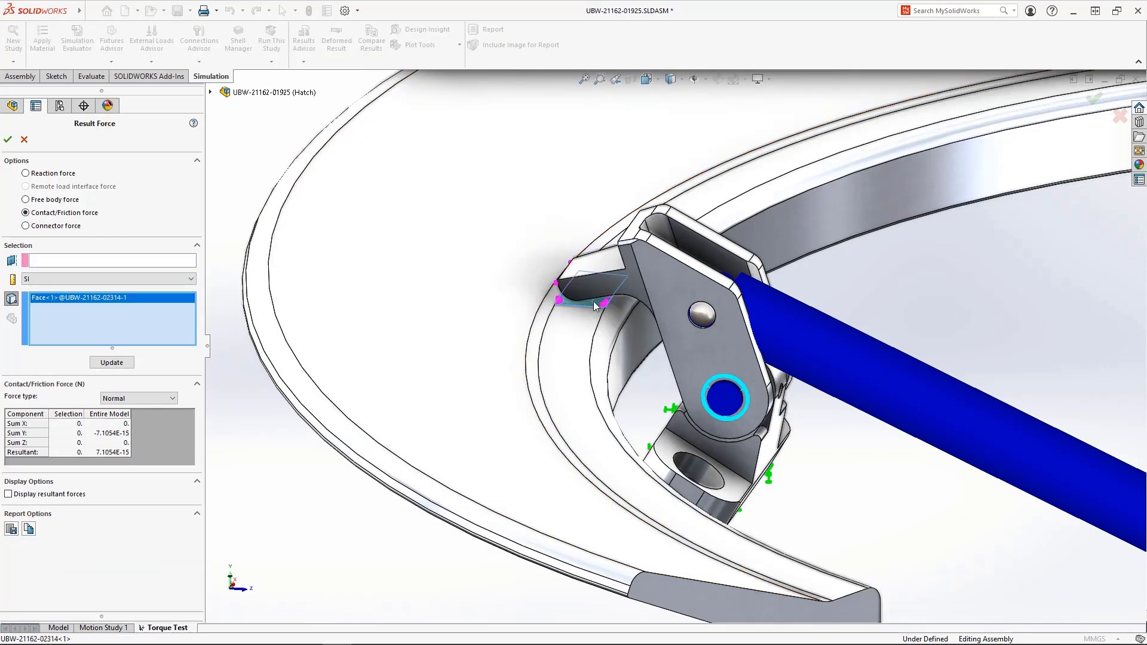
left_click(112, 363)
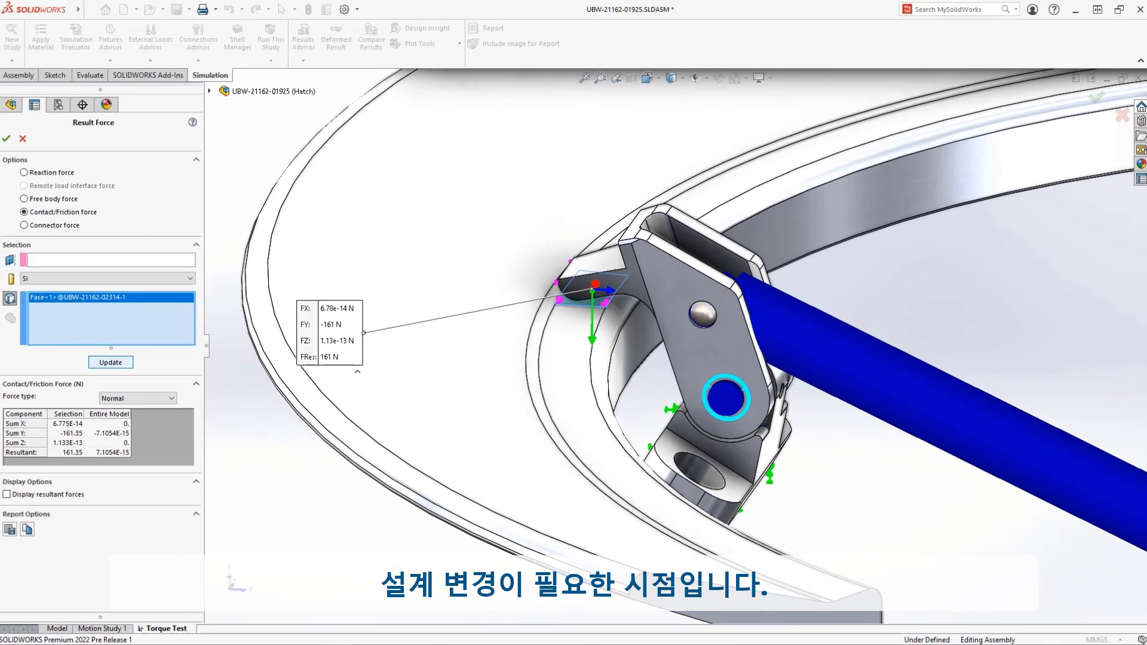
left_click(7, 140)
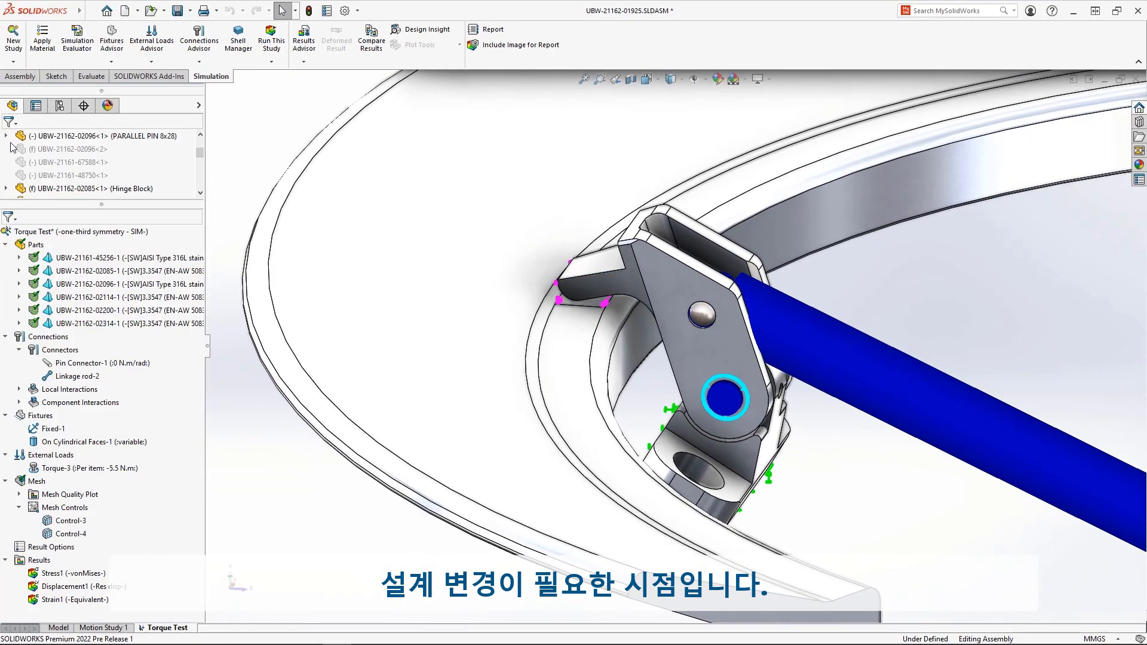
Switch the Clamp Hook component to its 35mm configuration and rerun the Torque Test study
right_click(678, 283)
left_click(805, 158)
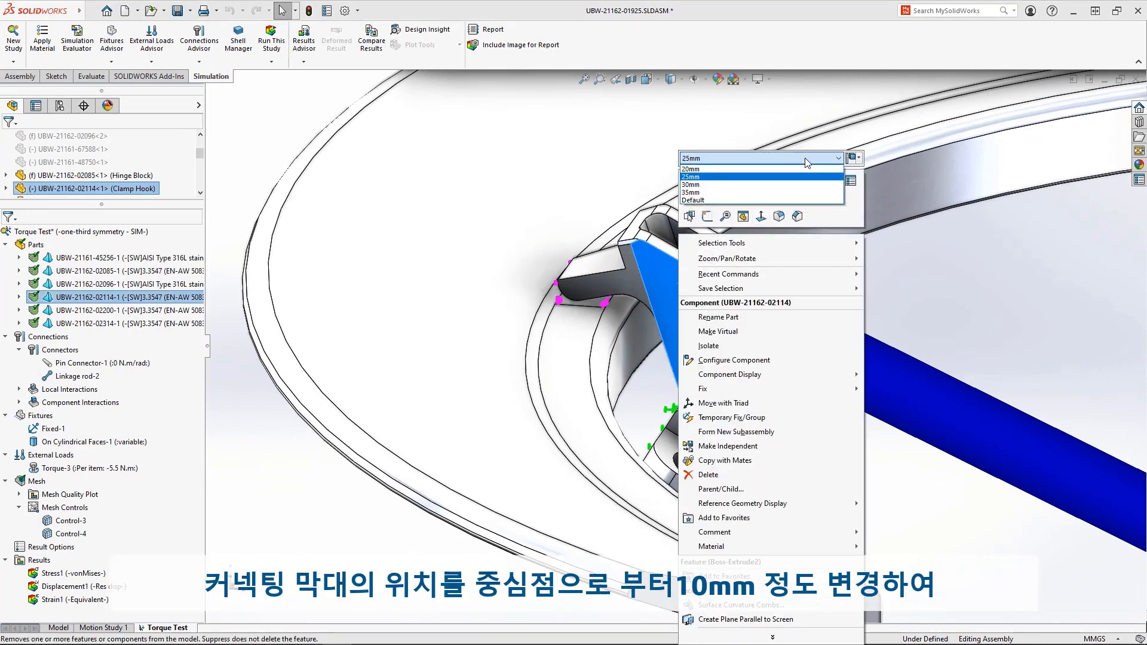
left_click(801, 191)
left_click(871, 159)
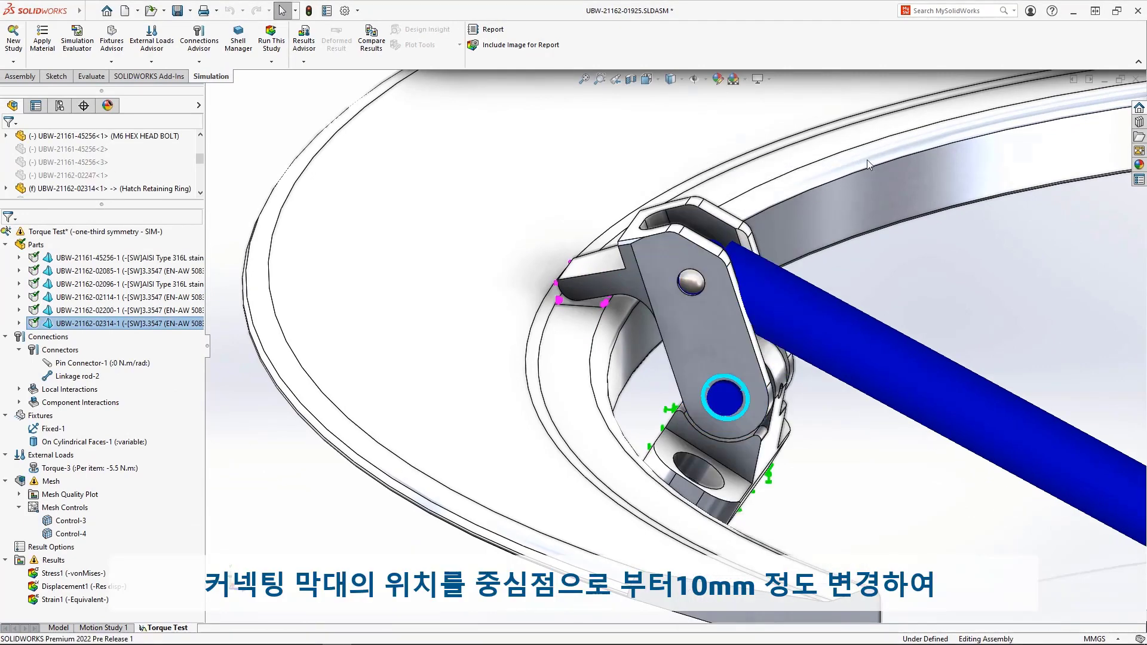
right_click(117, 238)
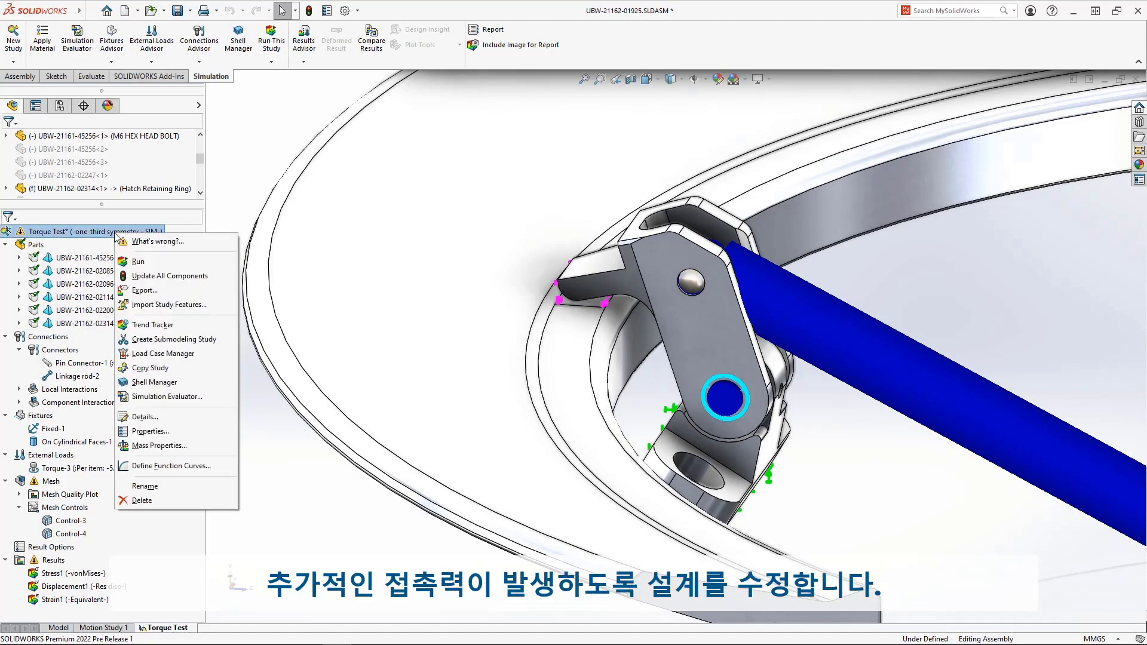
left_click(162, 263)
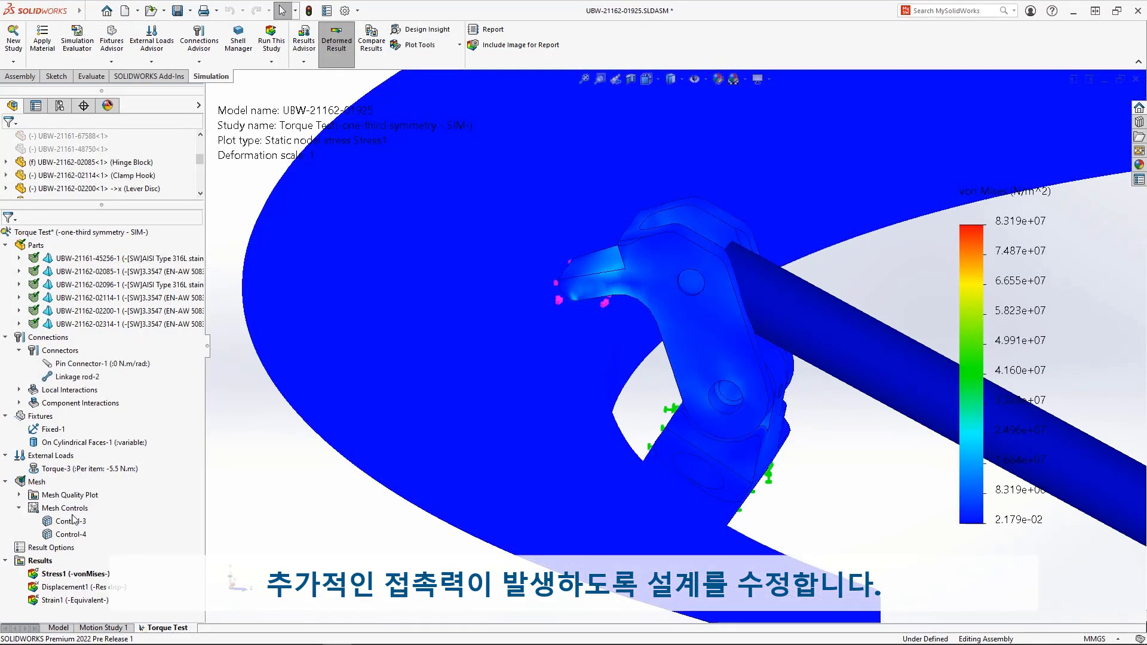
List the contact/friction force on the retaining ring face under the reconfigured clamp hook from the new results
right_click(60, 562)
left_click(123, 422)
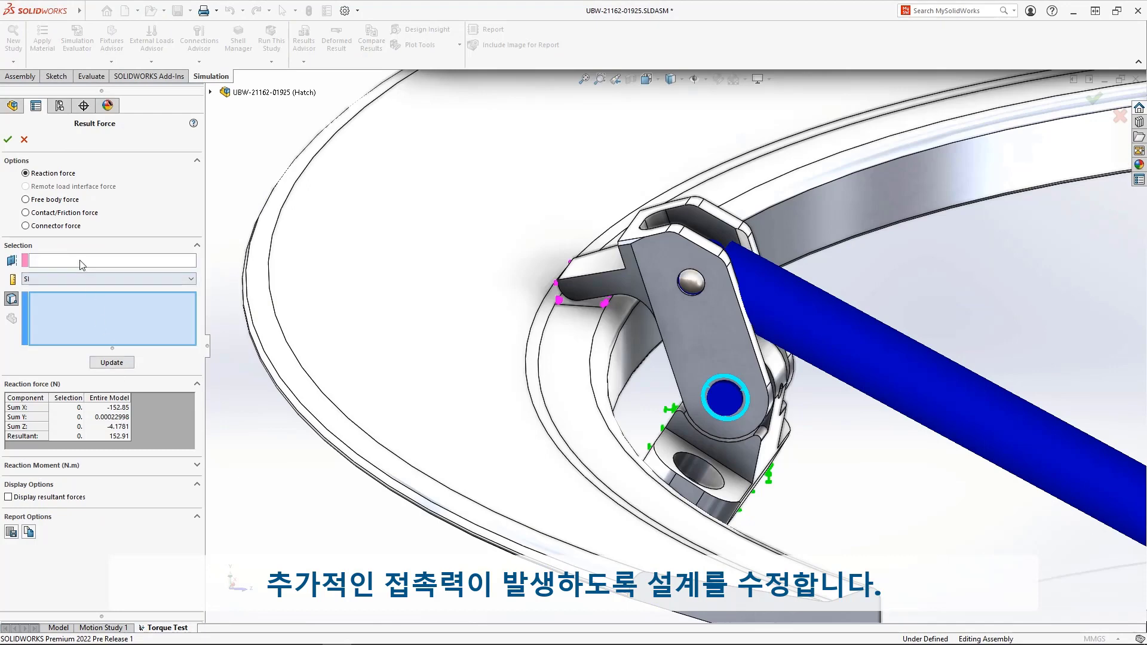
left_click(56, 213)
left_click(533, 302)
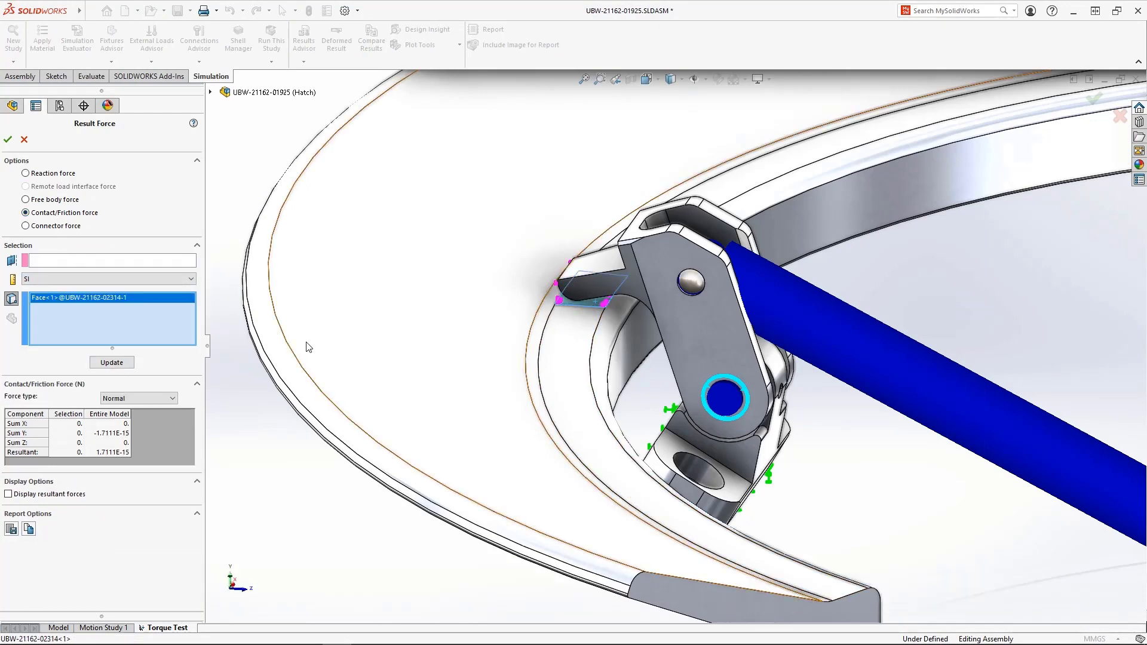
left_click(111, 362)
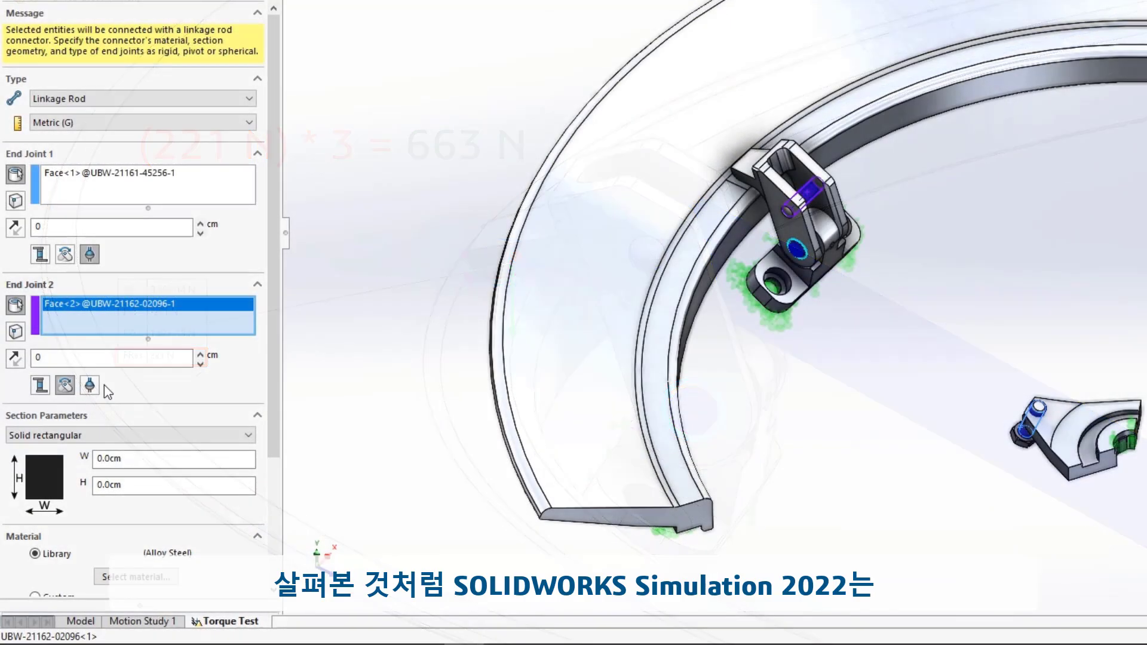
Make the linkage rod's second end joint spherical and give the rod a solid circular section with a 1 cm radius
left_click(90, 386)
left_click(99, 436)
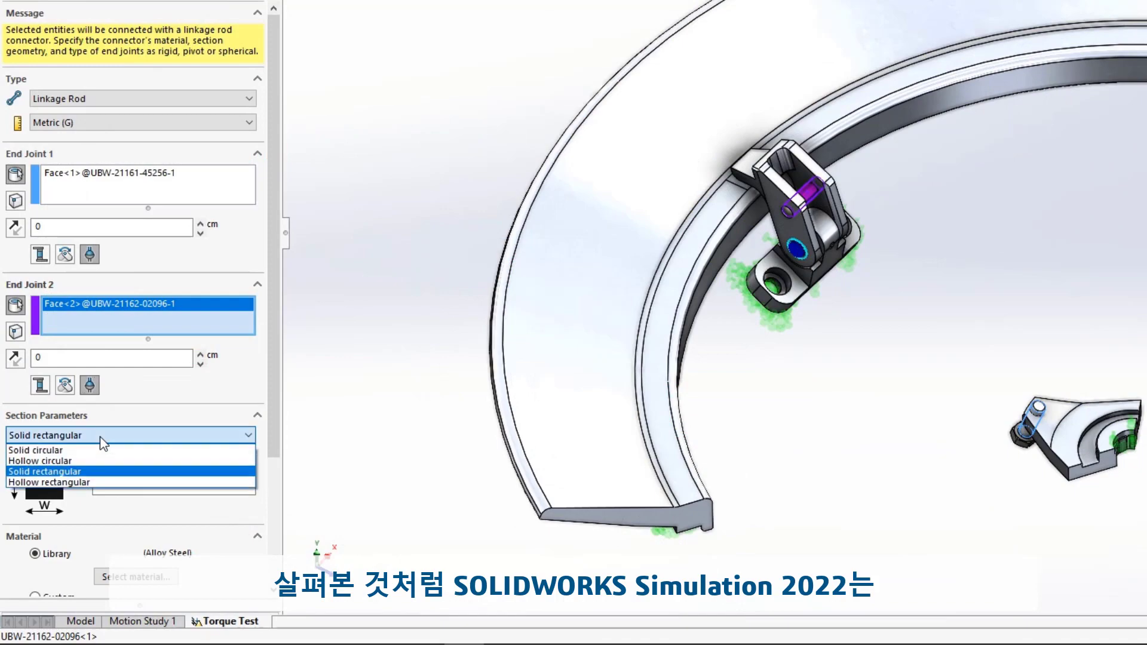
left_click(36, 448)
type("1")
key("Return")
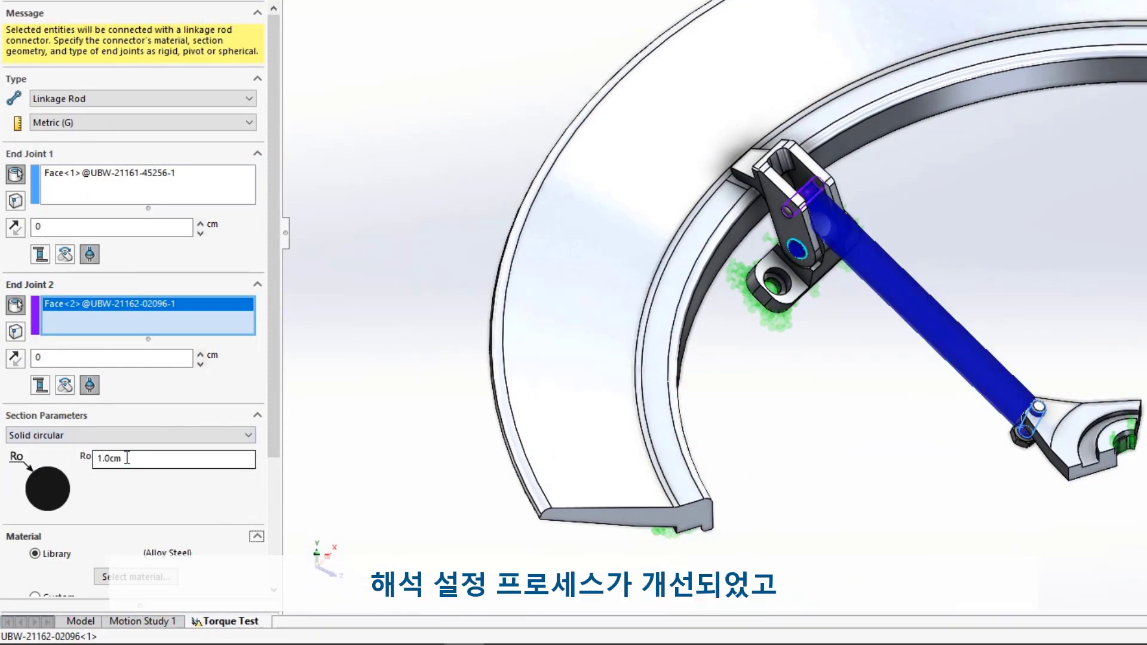